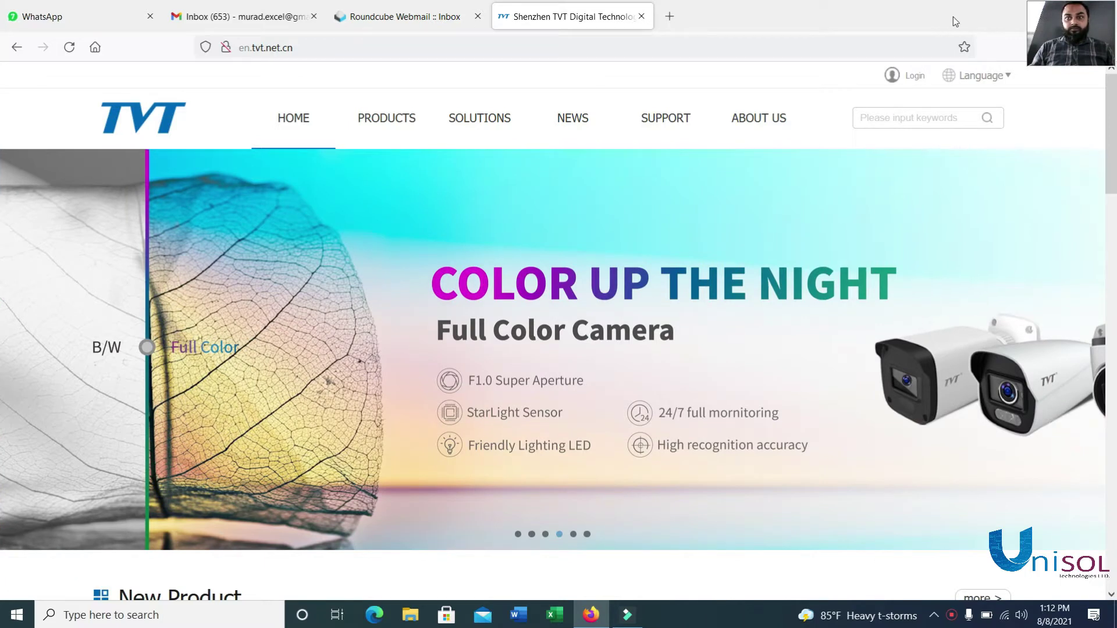
Minimize the browser and open the list of network adapters through the Network & Internet settings
double_click(982, 22)
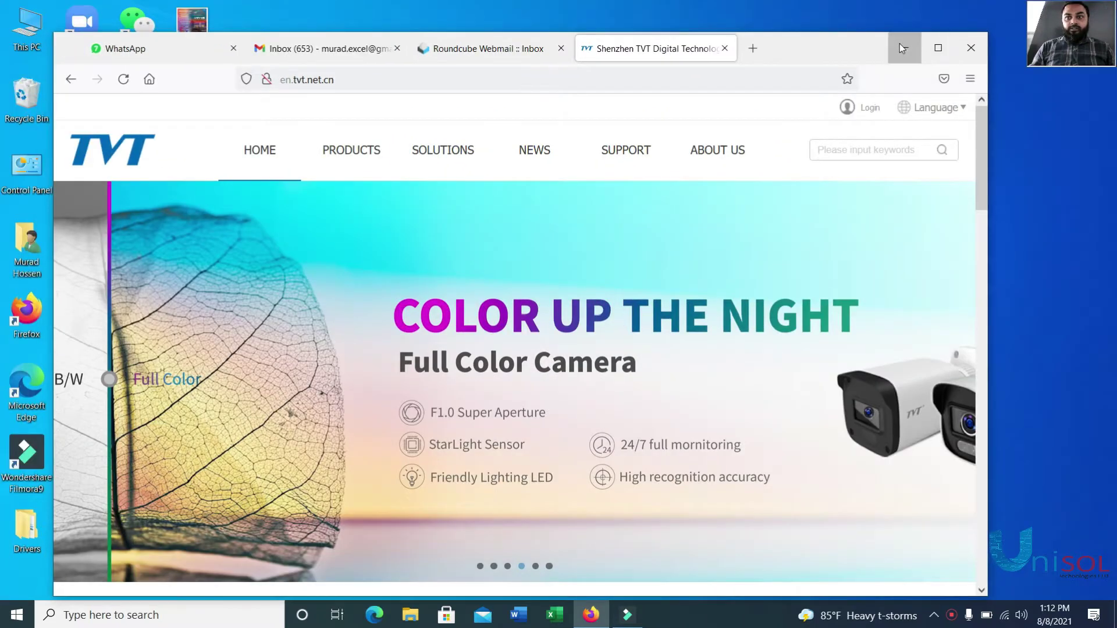
left_click(901, 47)
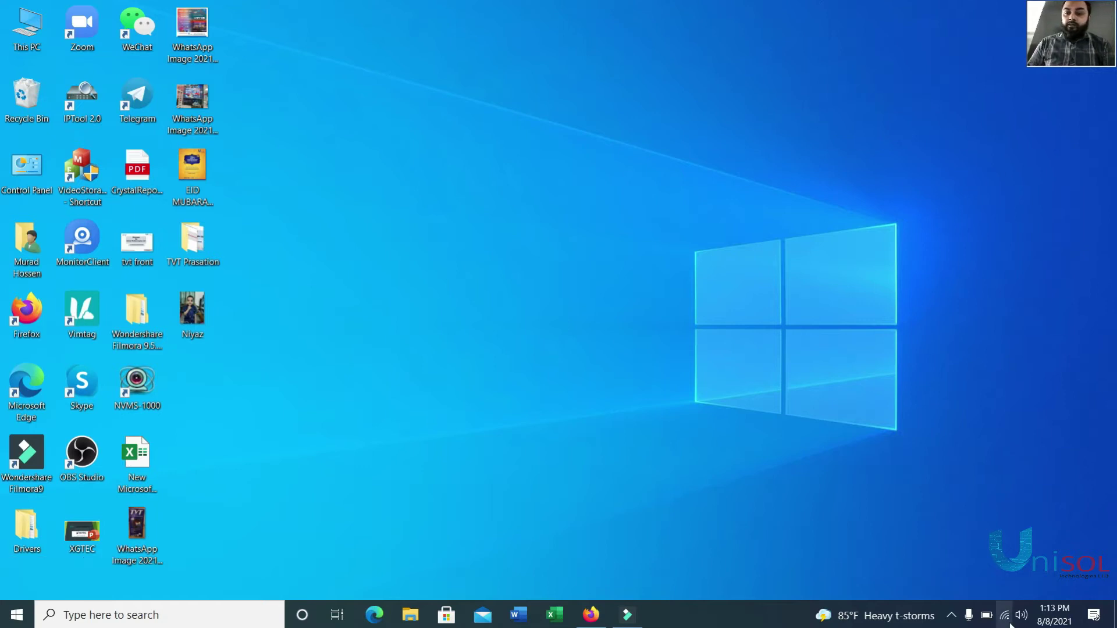
right_click(1009, 616)
left_click(1011, 605)
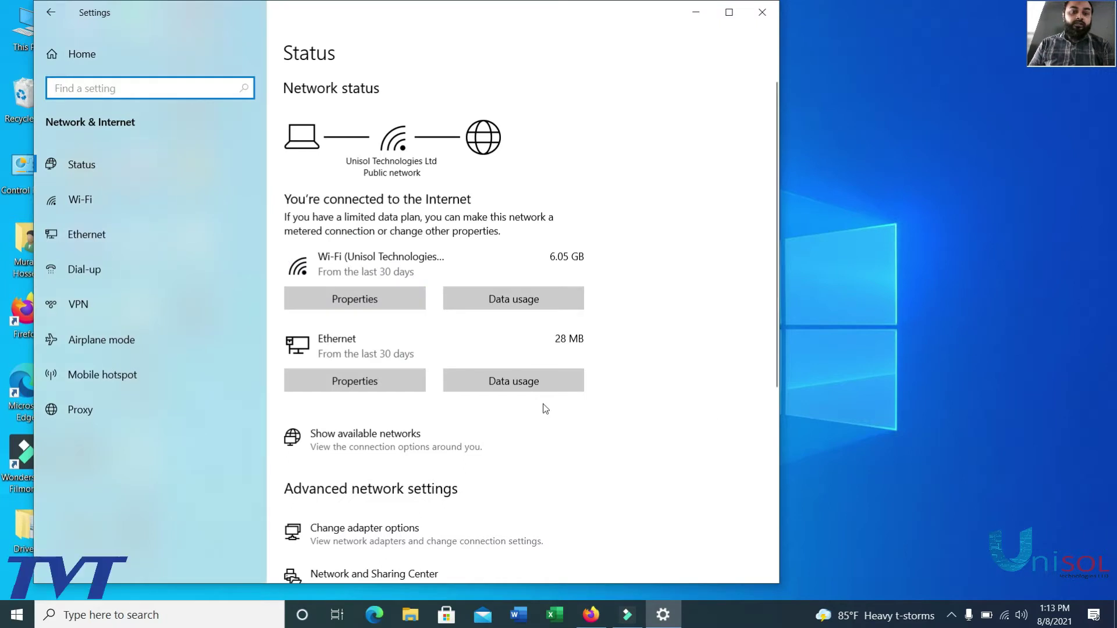
scroll(542, 404, "down", 3)
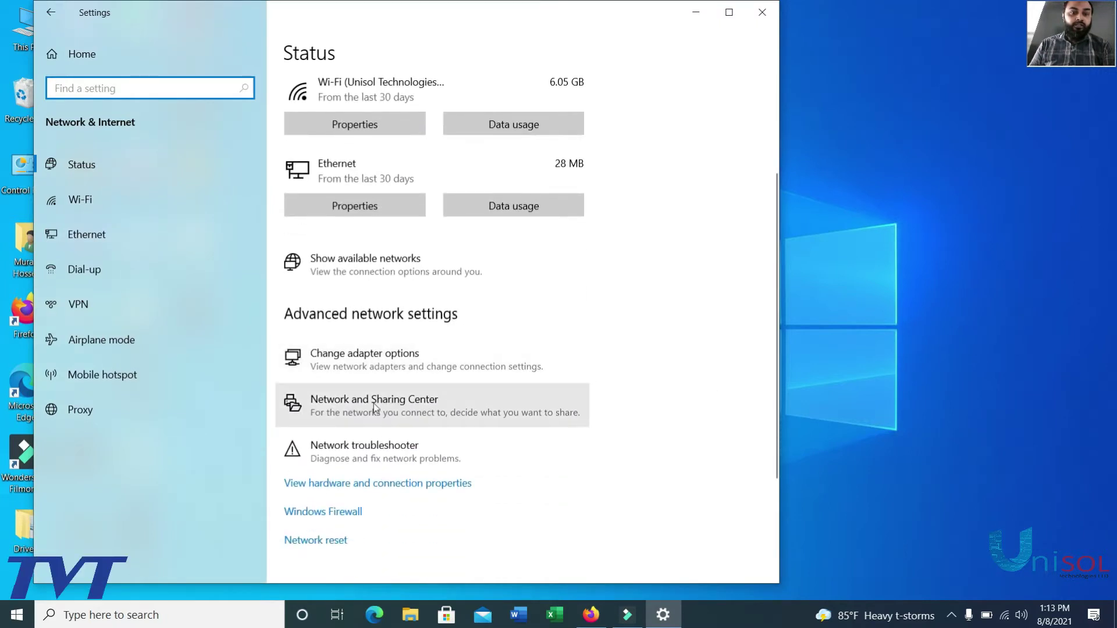
left_click(354, 366)
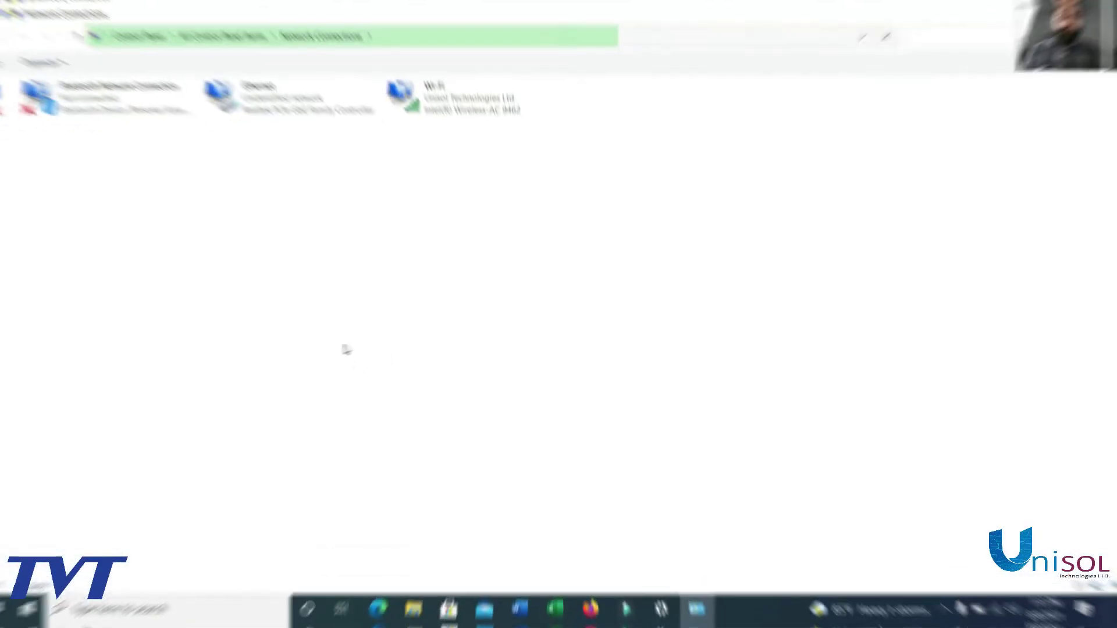
Open the Internet Protocol Version 4 (TCP/IPv4) properties of the Ethernet adapter
left_click(269, 108)
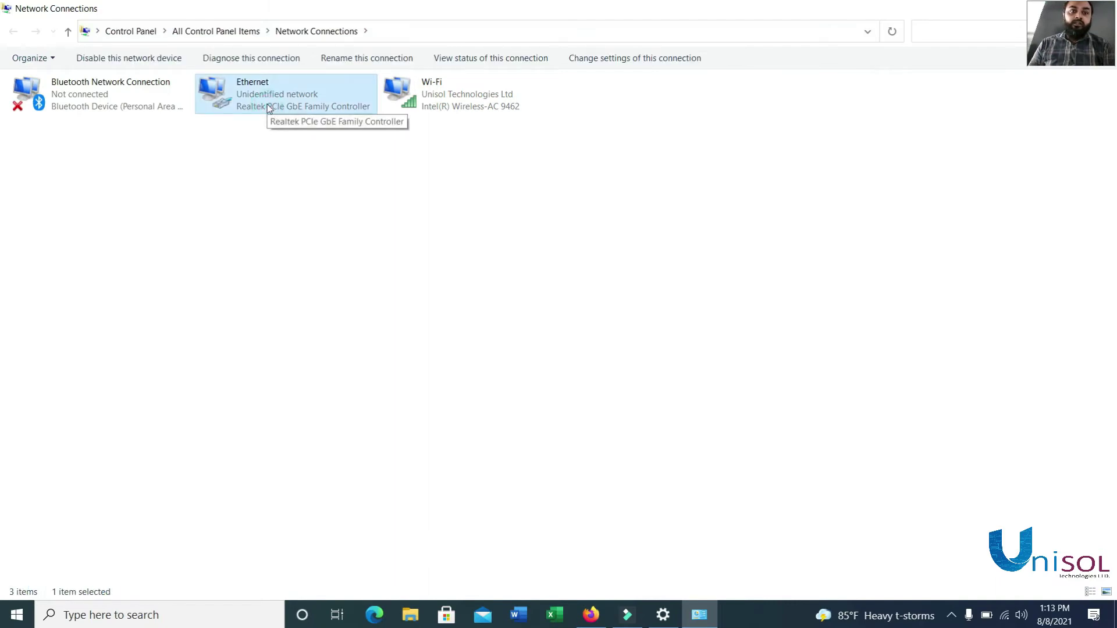
double_click(267, 106)
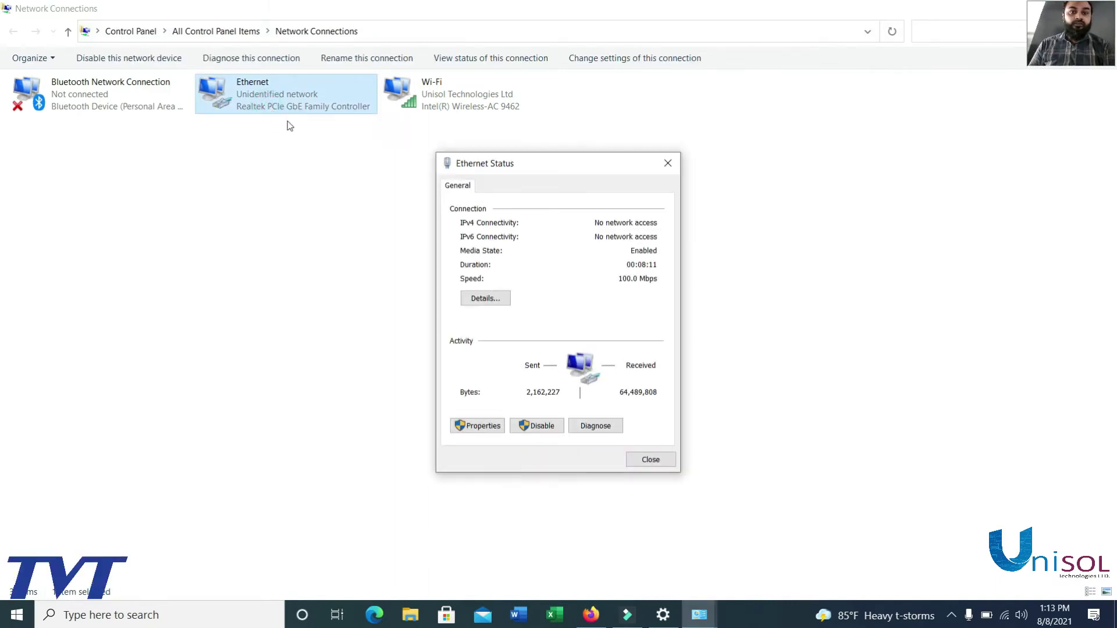
left_click(488, 426)
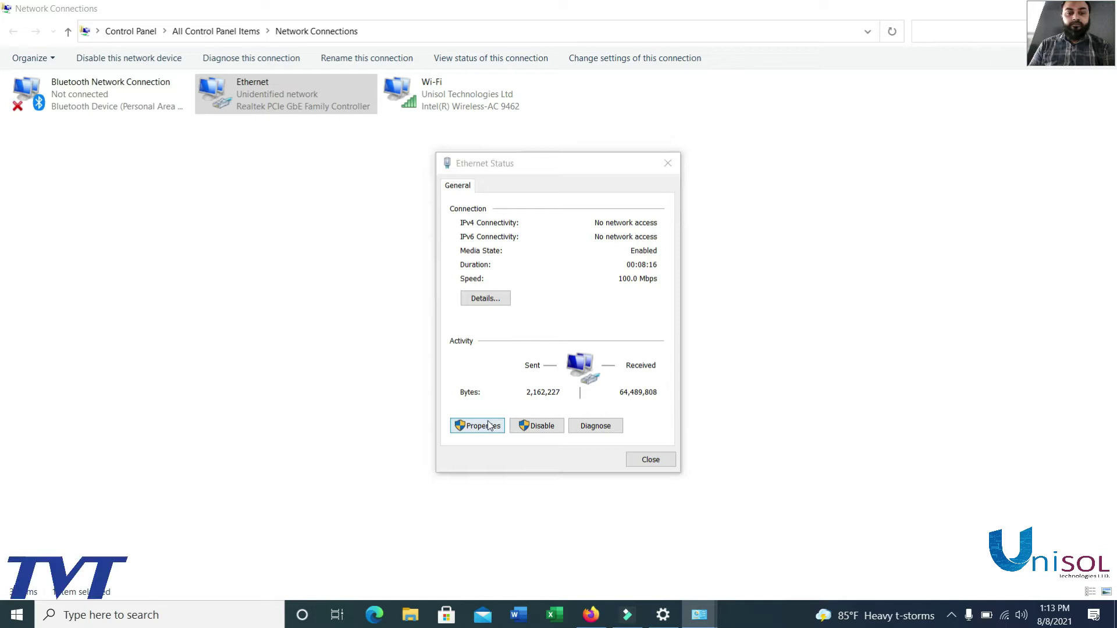
left_click(488, 426)
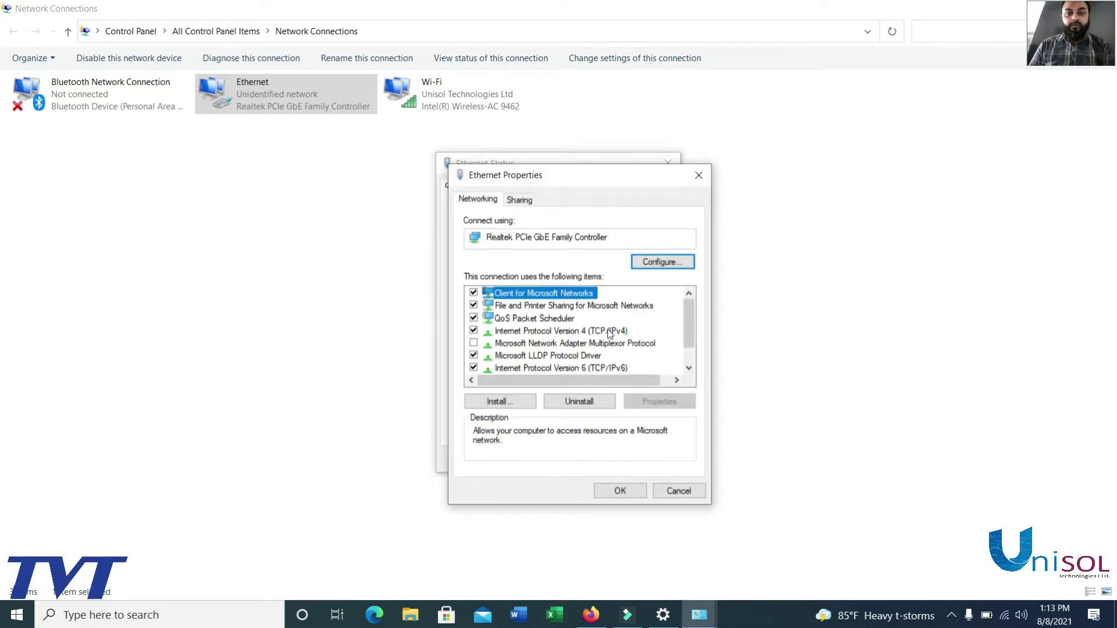
double_click(611, 330)
Close the IPv4 and Ethernet dialogs together with the Network Connections and Settings windows
left_click(751, 231)
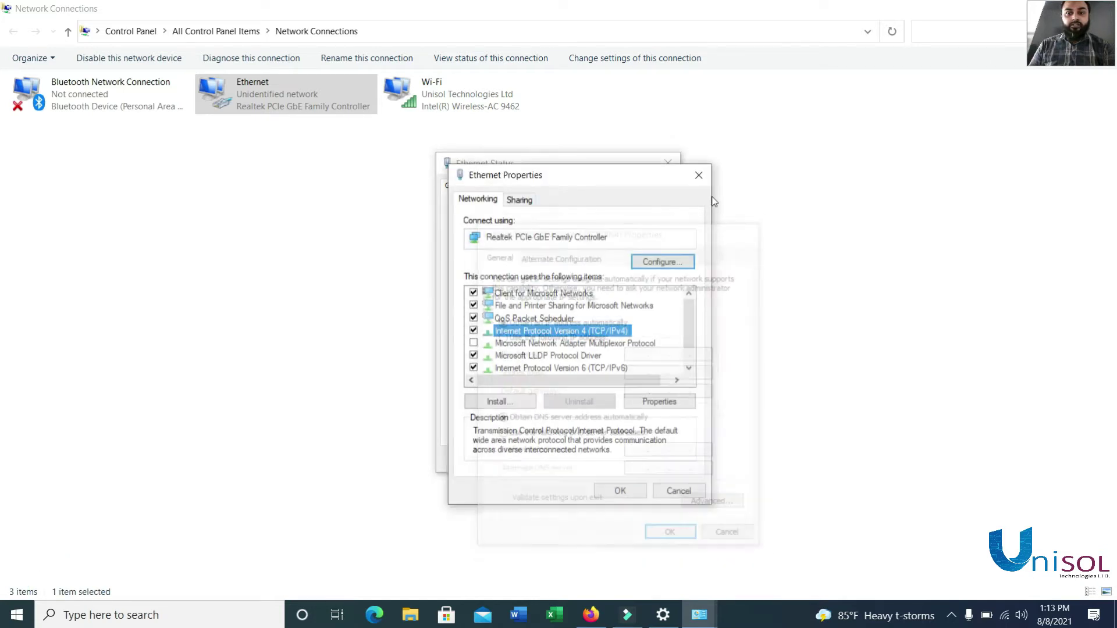
left_click(699, 175)
left_click(668, 163)
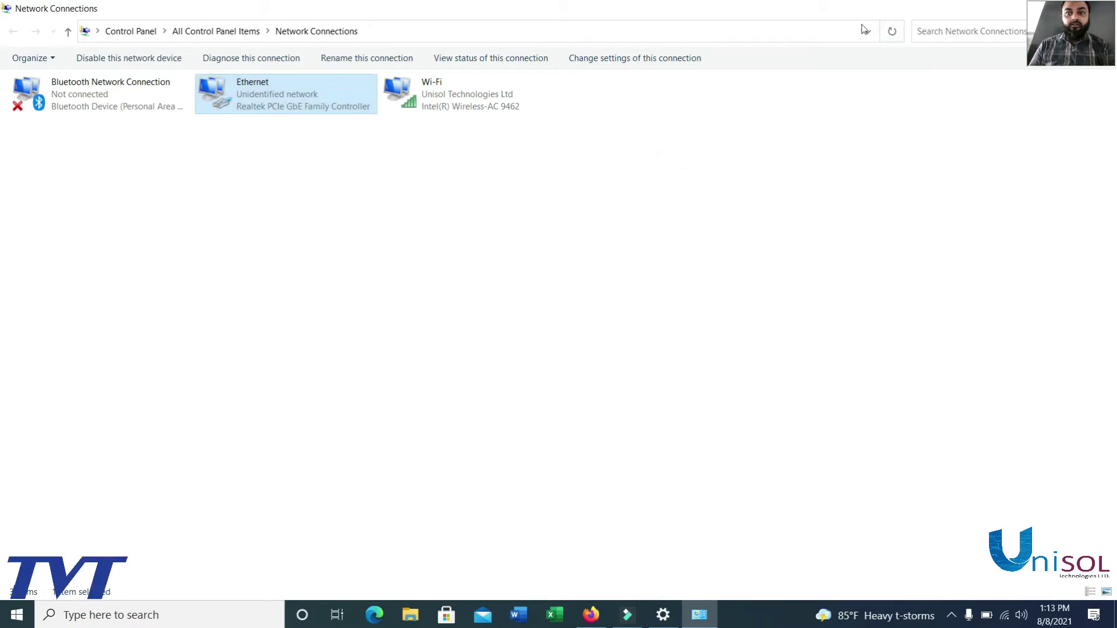
double_click(774, 16)
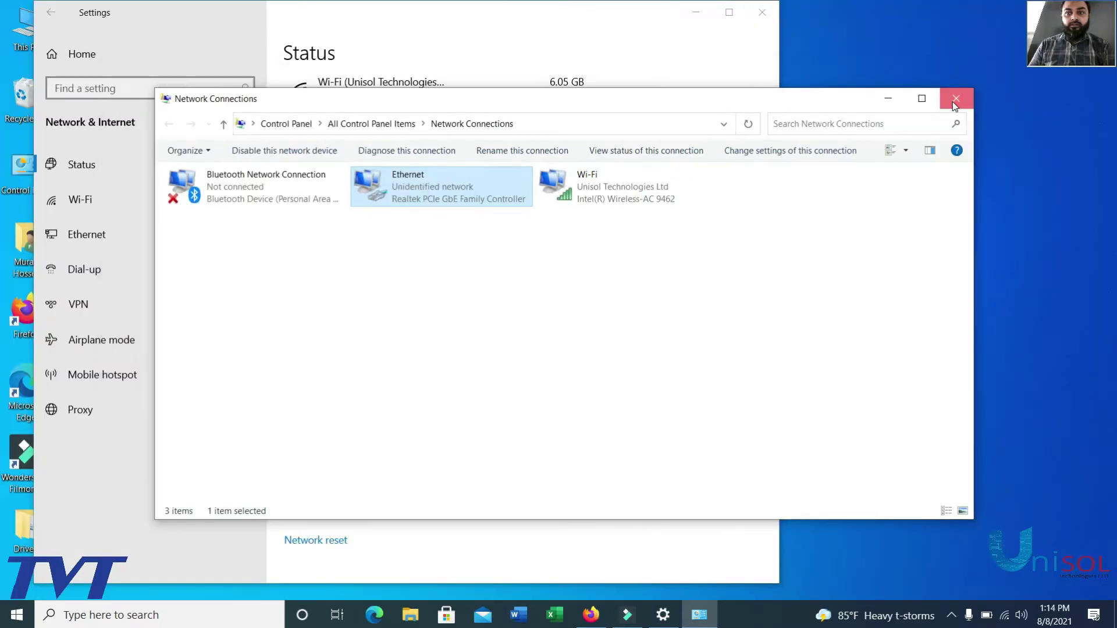
left_click(951, 101)
left_click(761, 18)
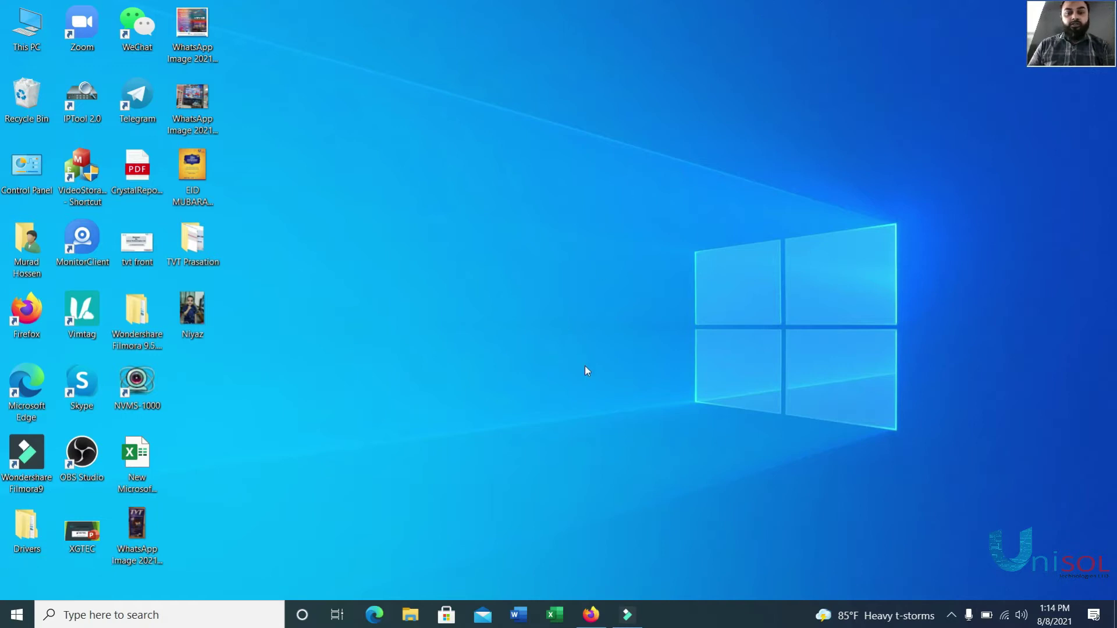
Switch to the browser and look through the Tool and Software downloads in the TVT site's Support section
key("alt+Tab")
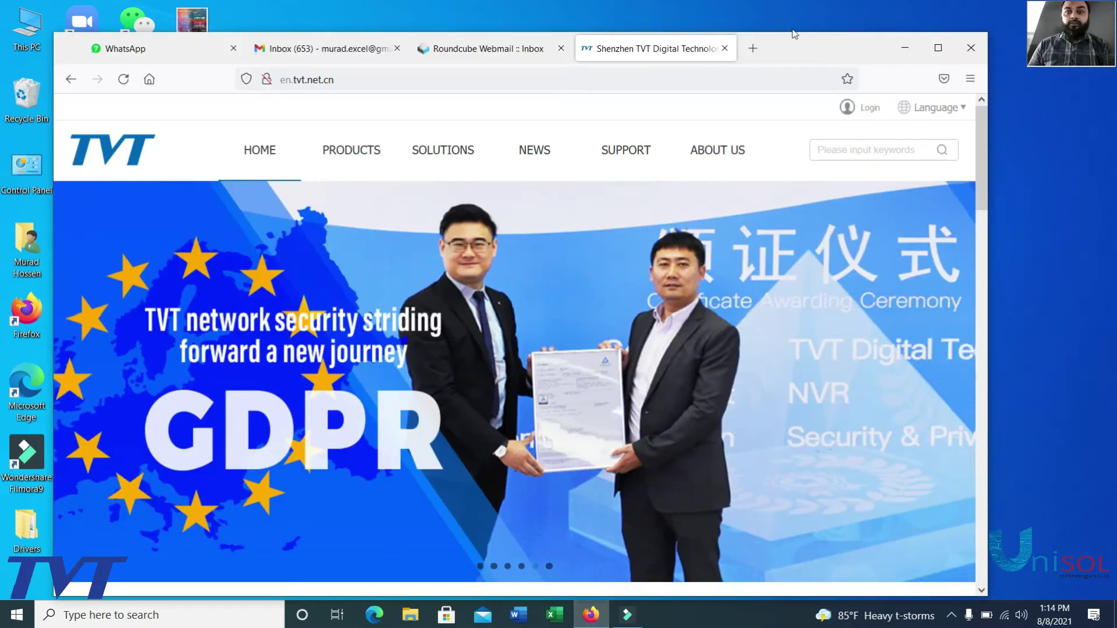
left_click(937, 57)
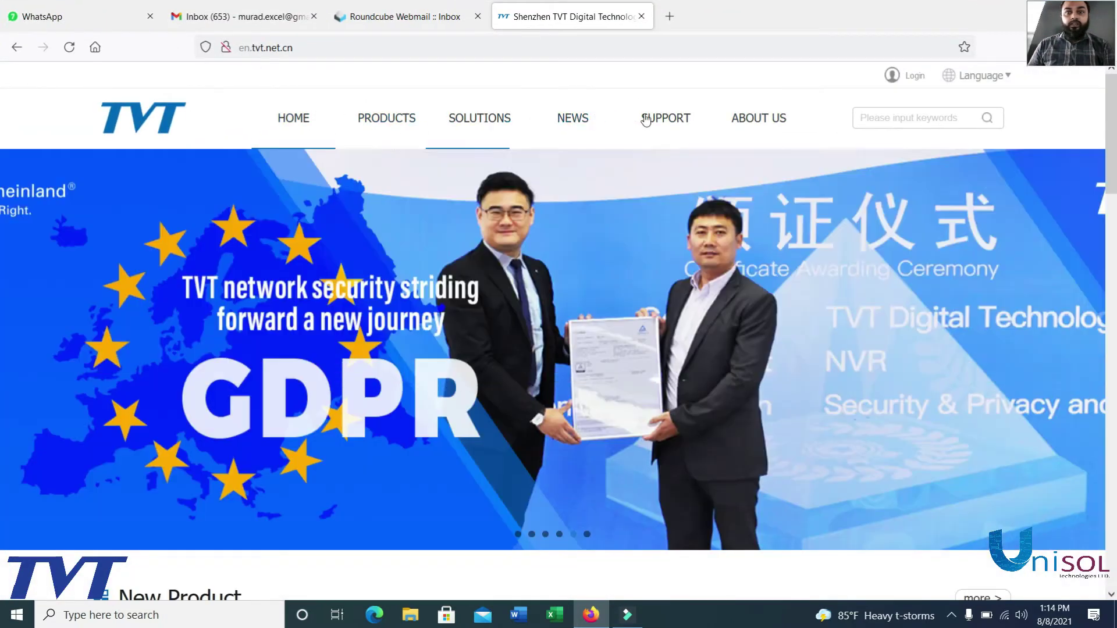
mouse_move(666, 116)
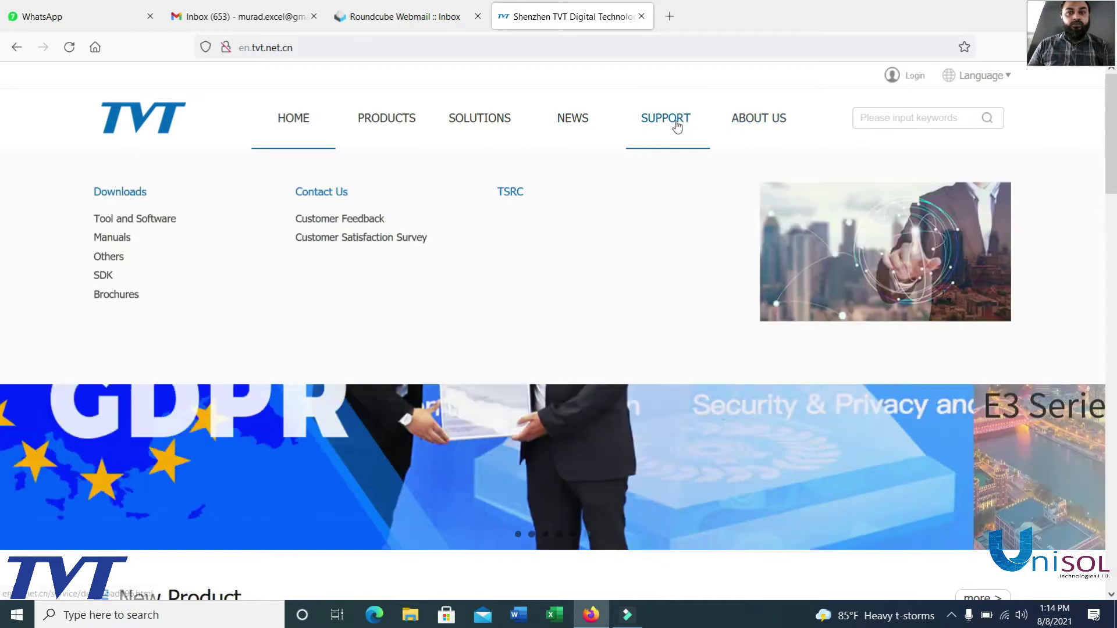
left_click(673, 124)
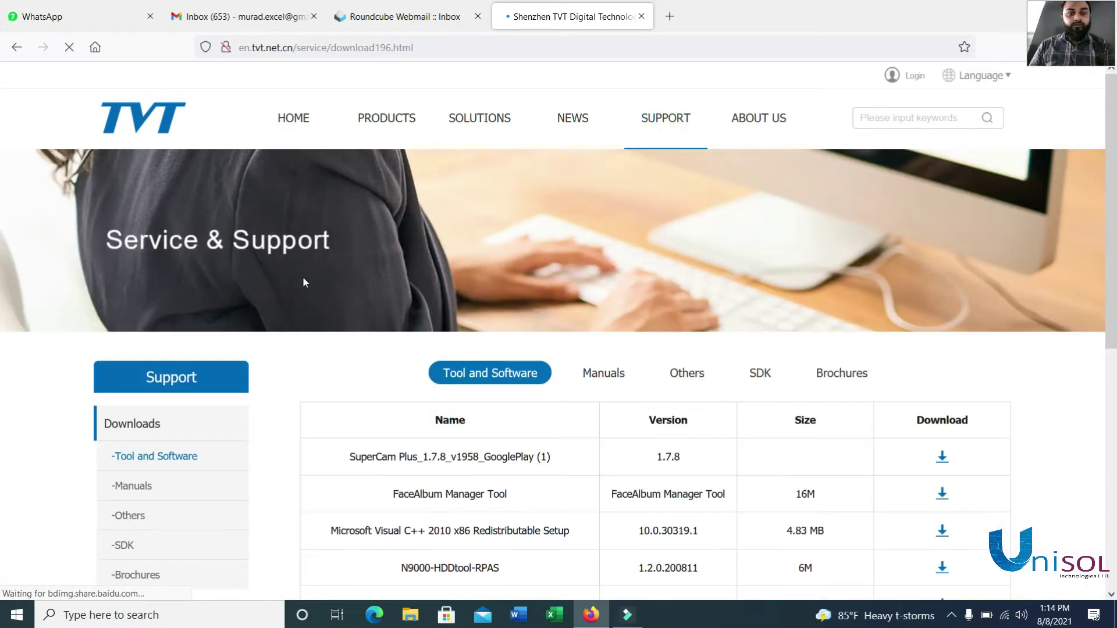
scroll(303, 283, "down", 4)
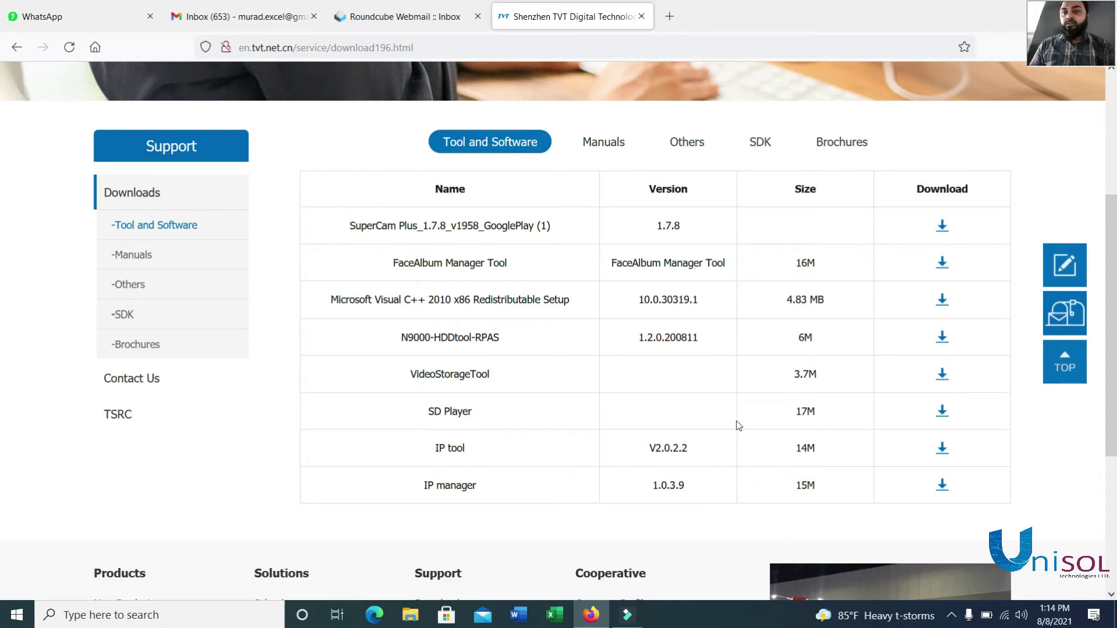
Leave the browser, switch to IPTool and select the IPC device with model TD-9421S3L
double_click(916, 23)
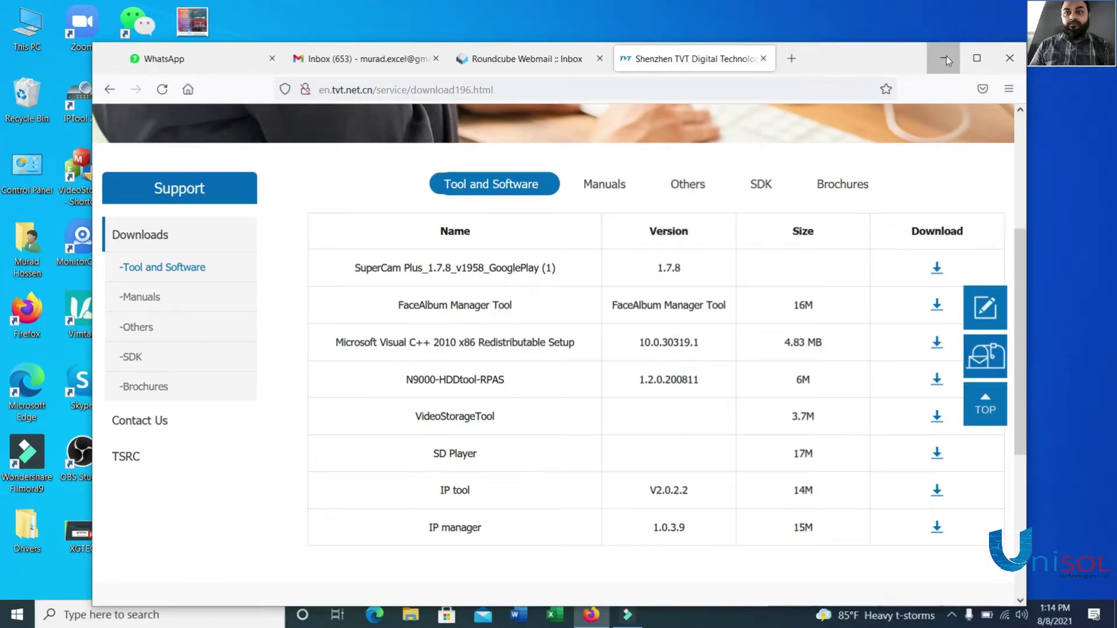
left_click(1010, 59)
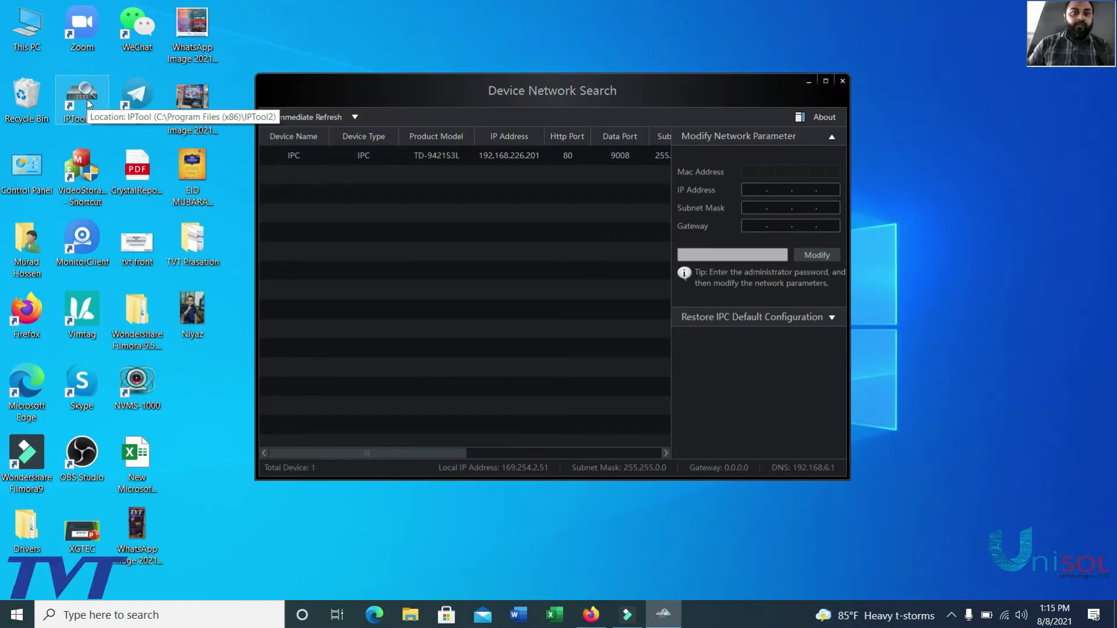
left_click(511, 156)
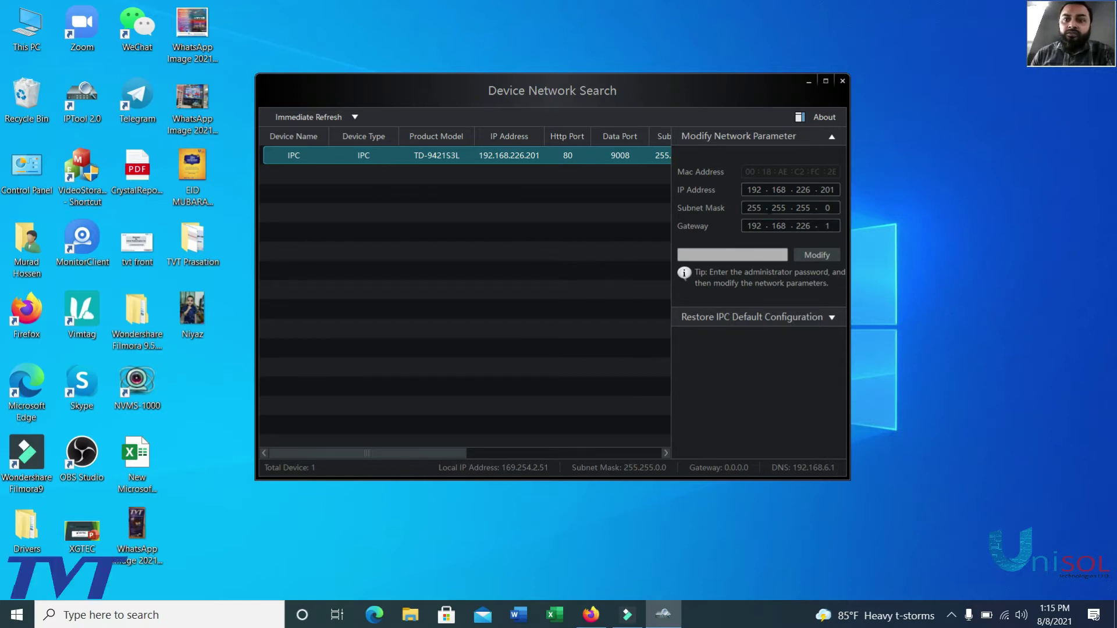
Examine the camera's IP address, gateway and administrator password fields
double_click(798, 191)
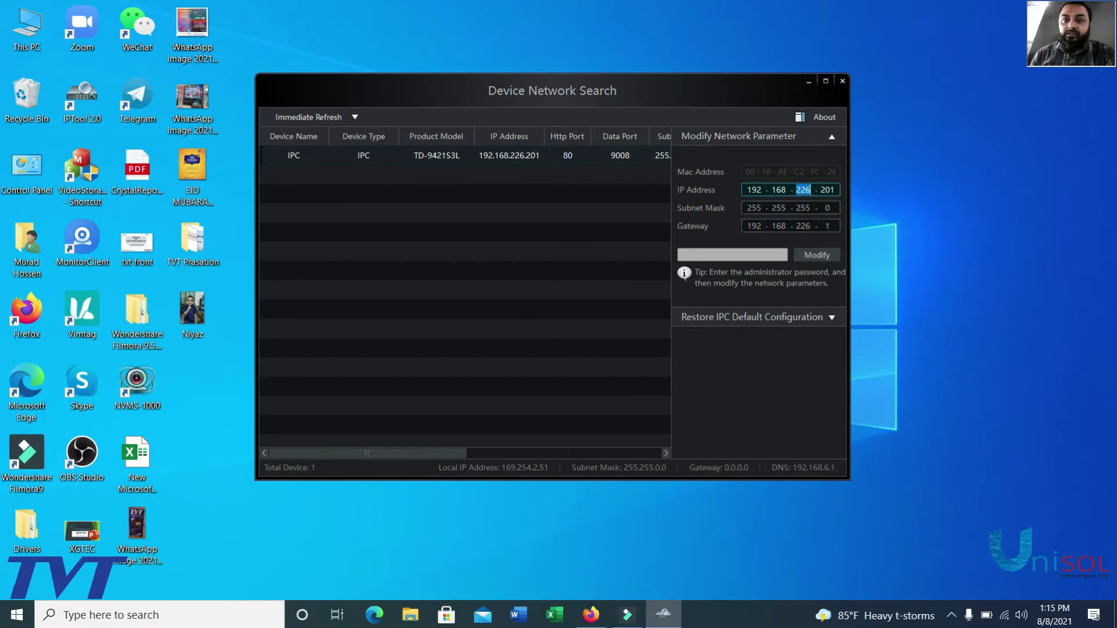
double_click(802, 226)
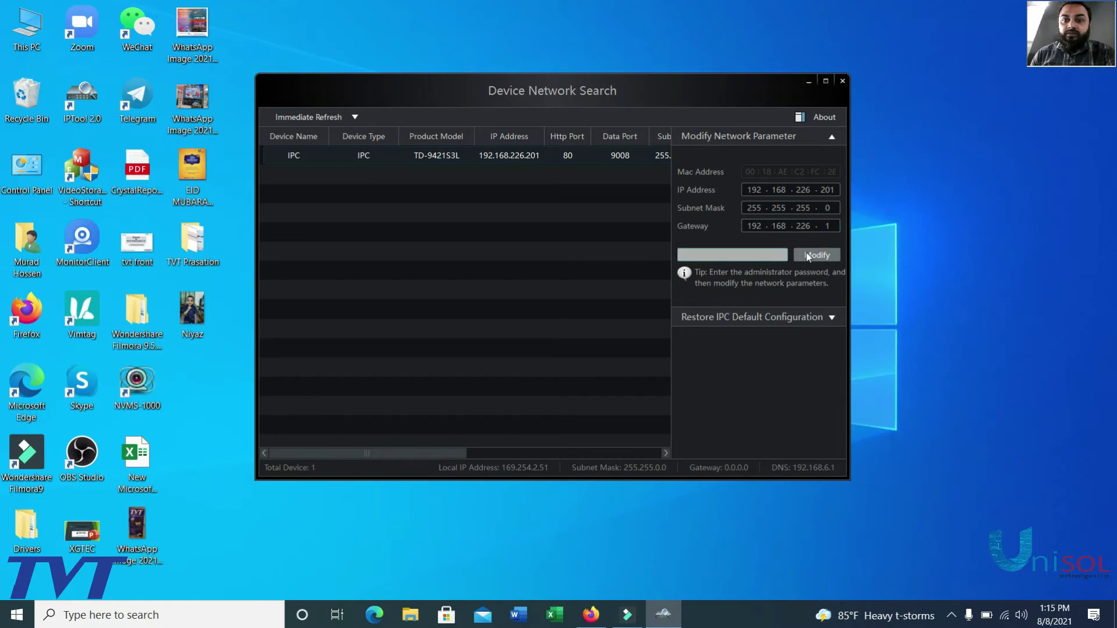
left_click(732, 255)
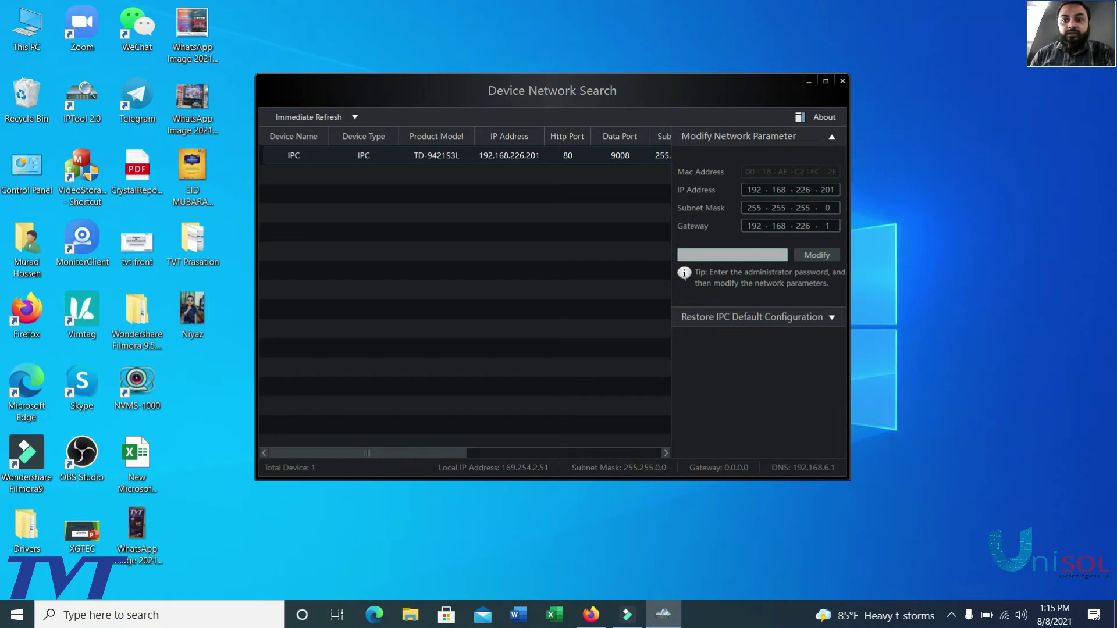
Set the camera's IP address to 192.168.1.100 and its gateway to 192.168.1.1
double_click(802, 189)
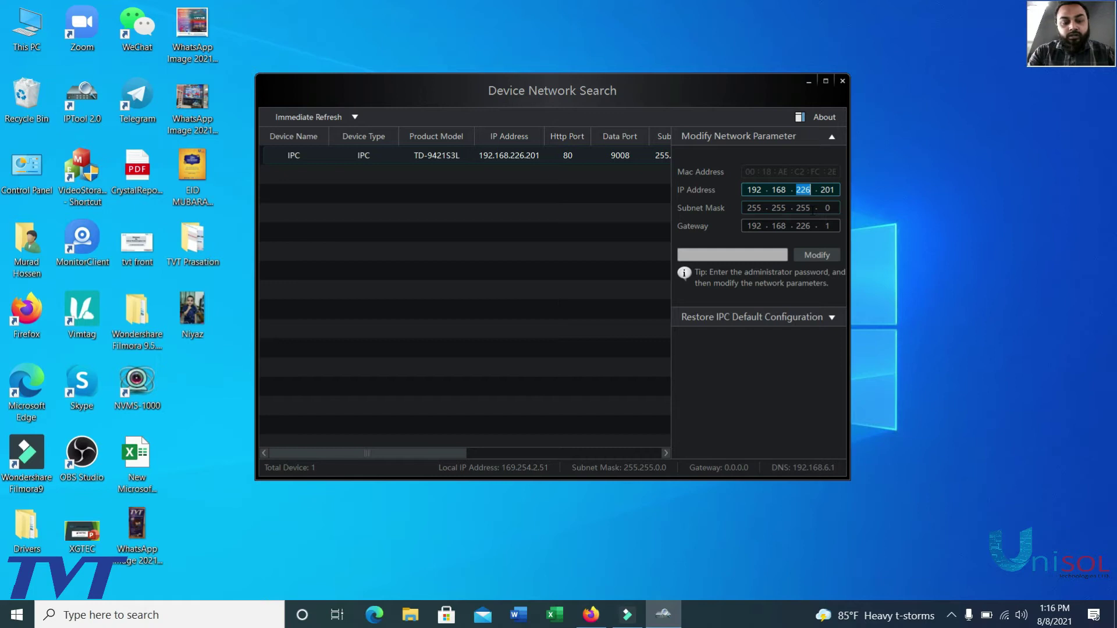
type("1")
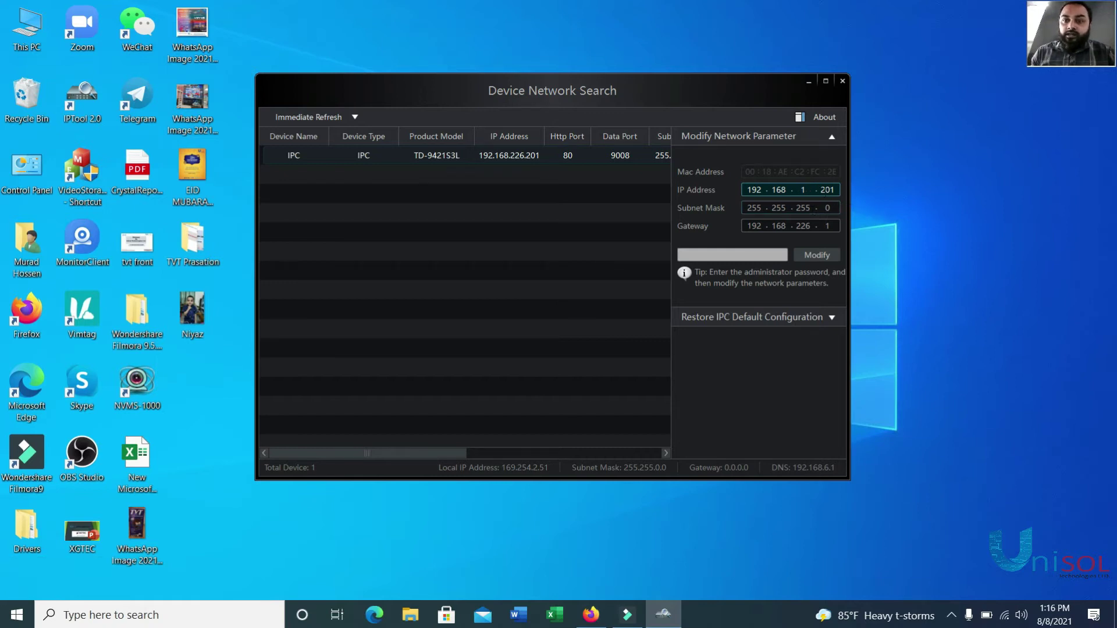
double_click(820, 190)
type("100")
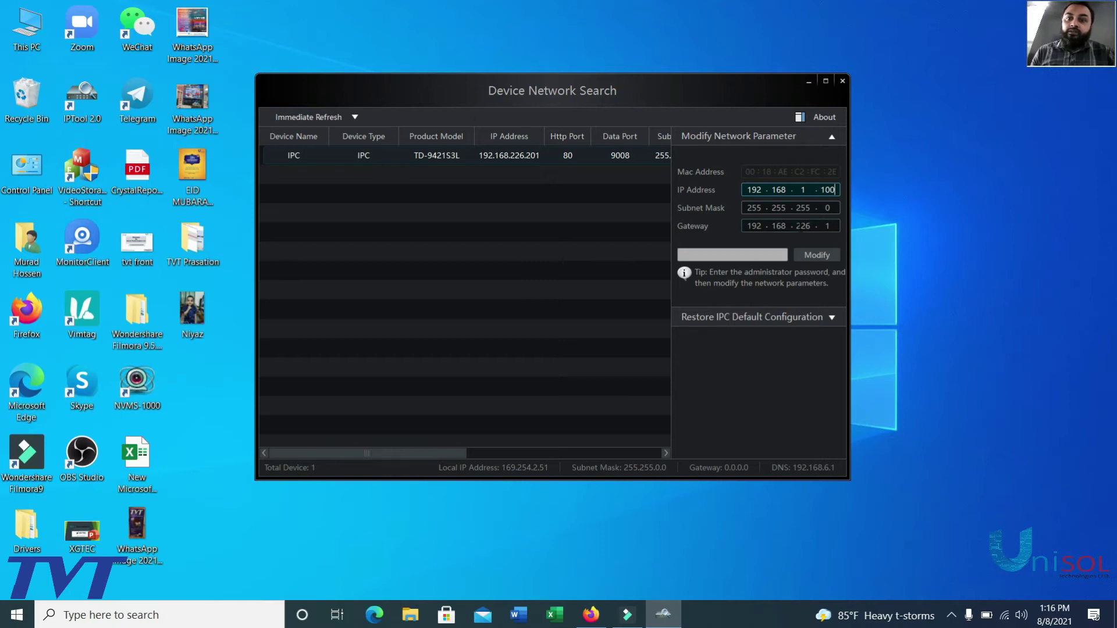
double_click(803, 225)
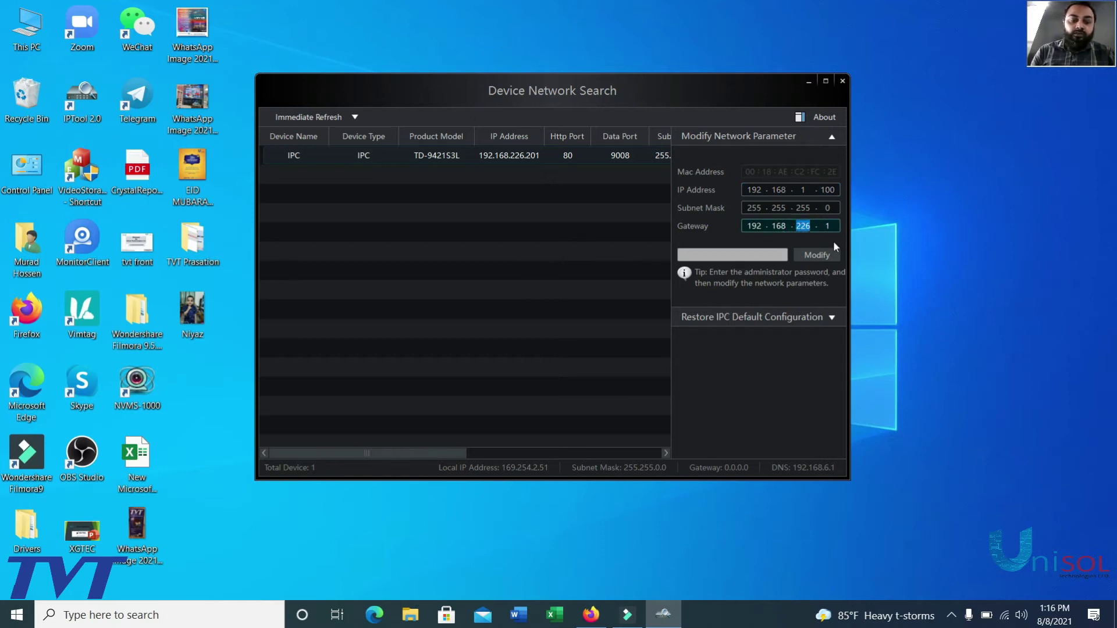
type("1")
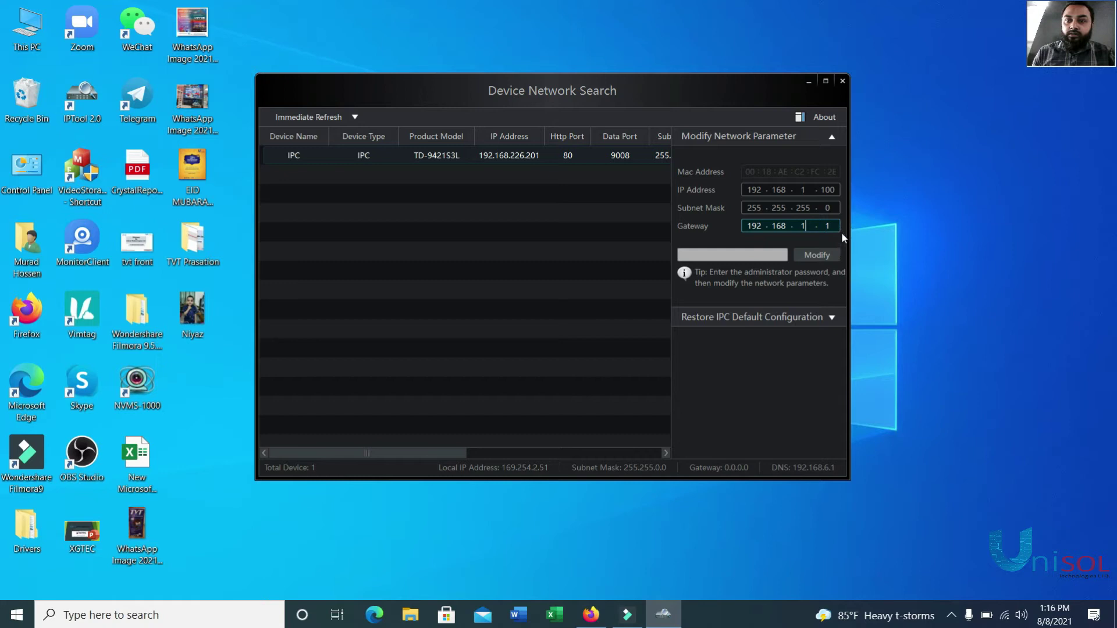
Enter the administrator password, apply the modified network parameters and select the camera in the device list
left_click(756, 254)
type("••")
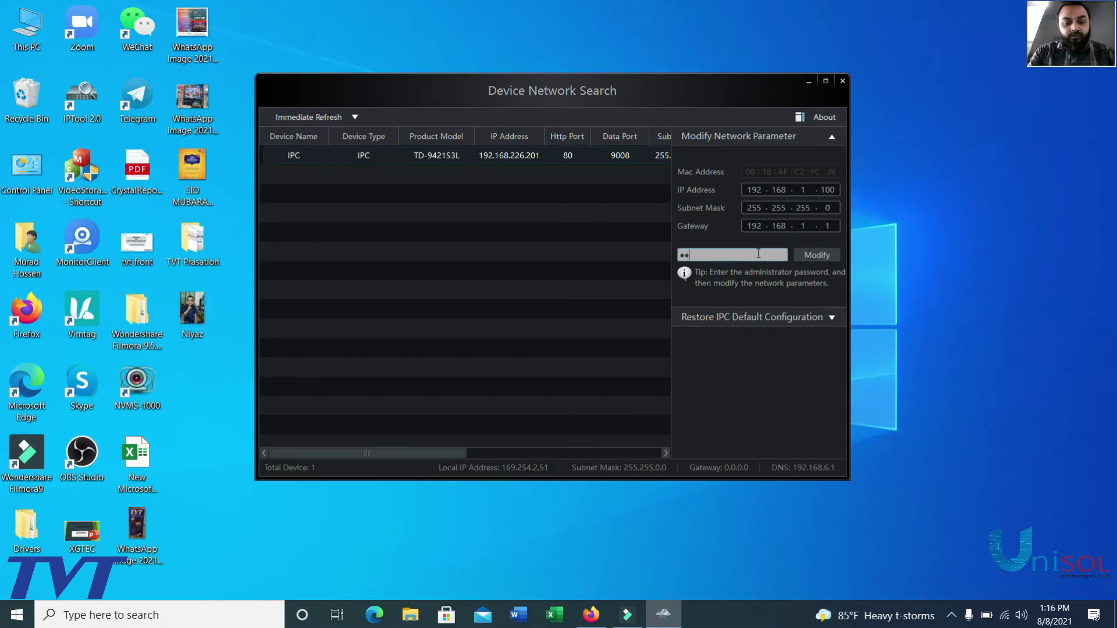
type("•••")
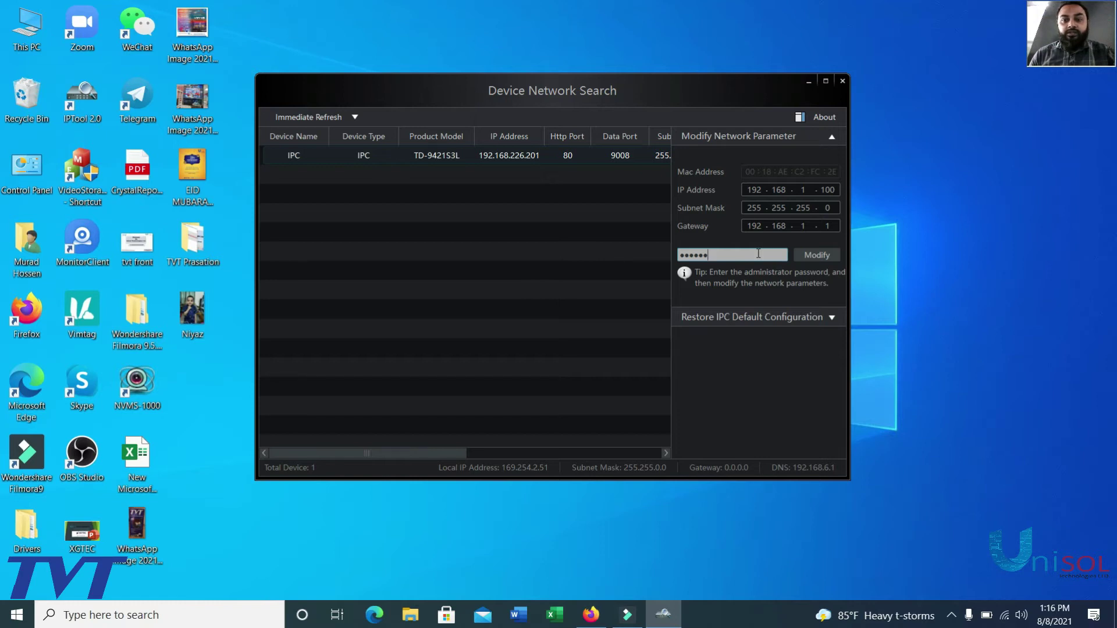
left_click(813, 257)
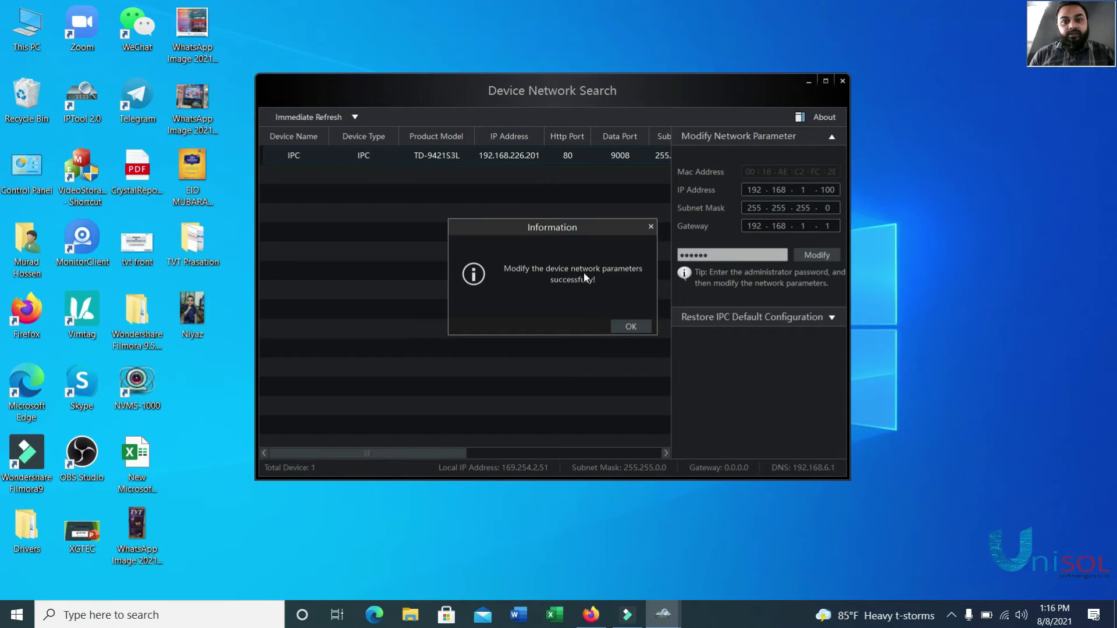
left_click(630, 329)
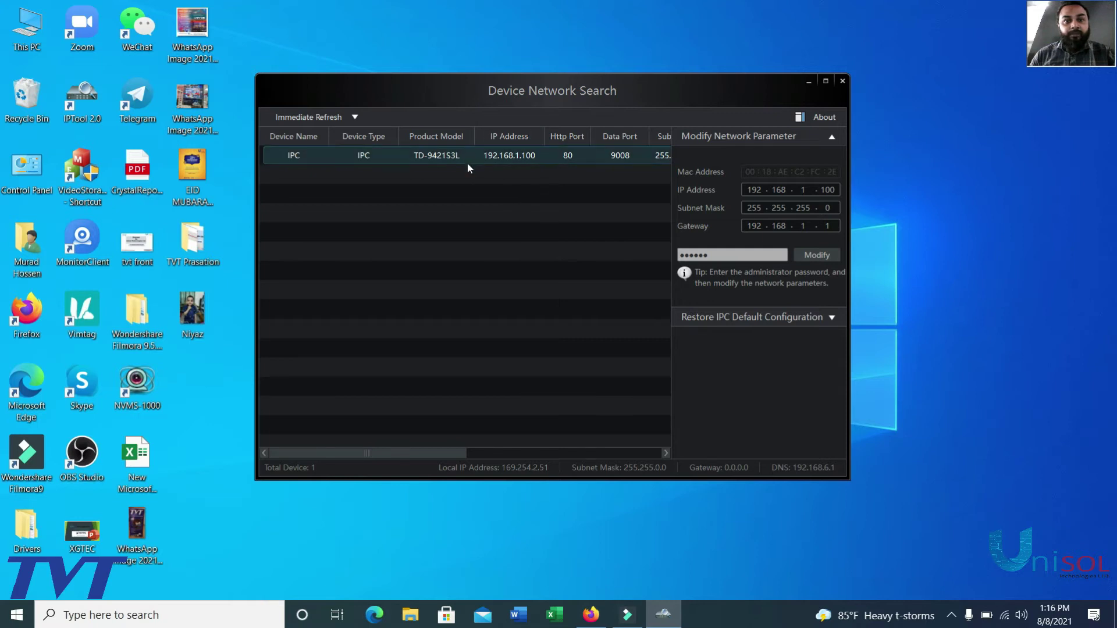
left_click(514, 161)
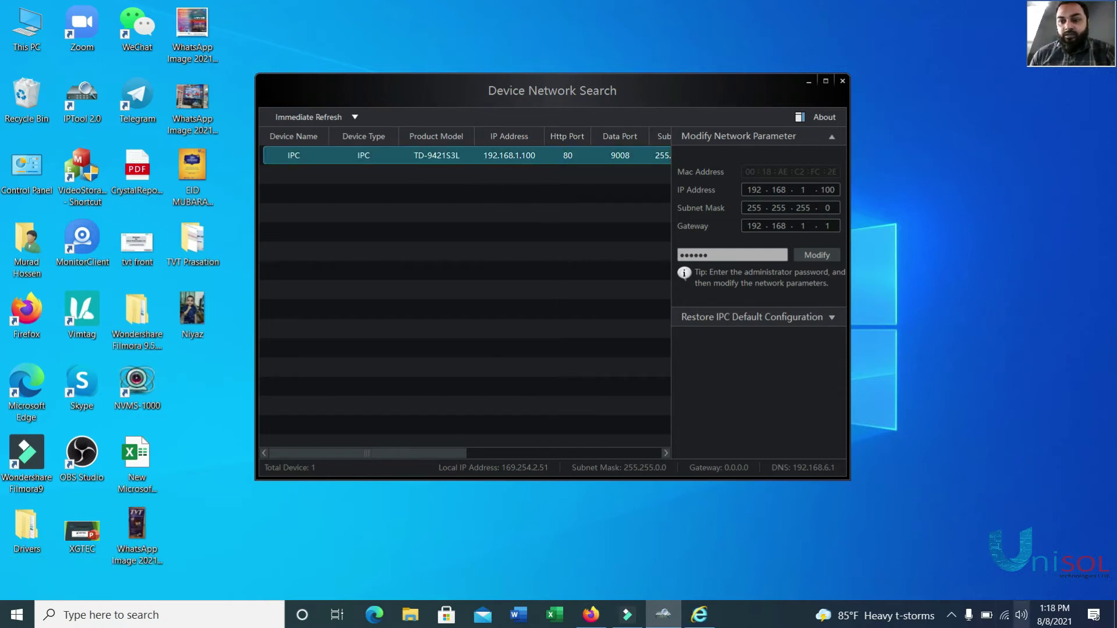
Open the Internet Protocol Version 4 (TCP/IPv4) properties of the computer's Ethernet adapter through the network adapter options
right_click(1003, 616)
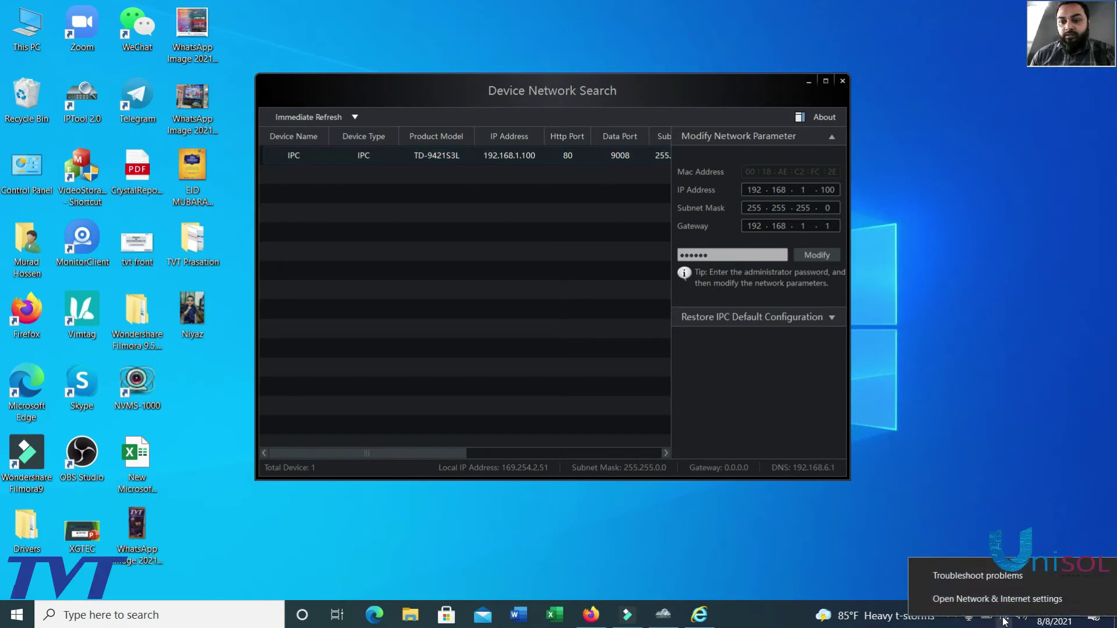
left_click(1005, 604)
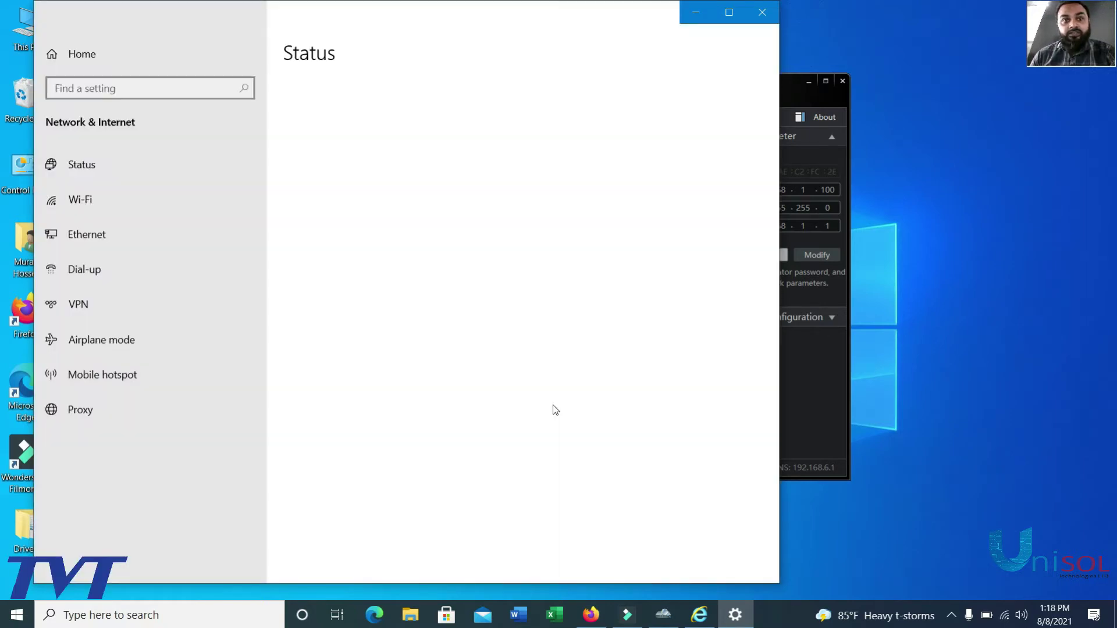
scroll(379, 424, "down", 2)
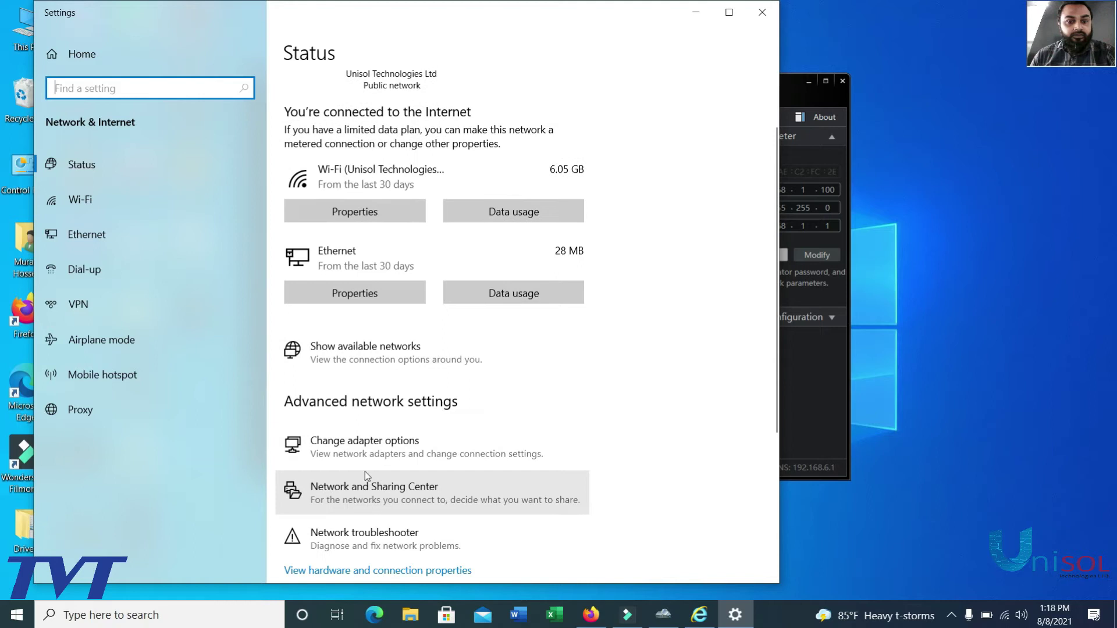
left_click(371, 448)
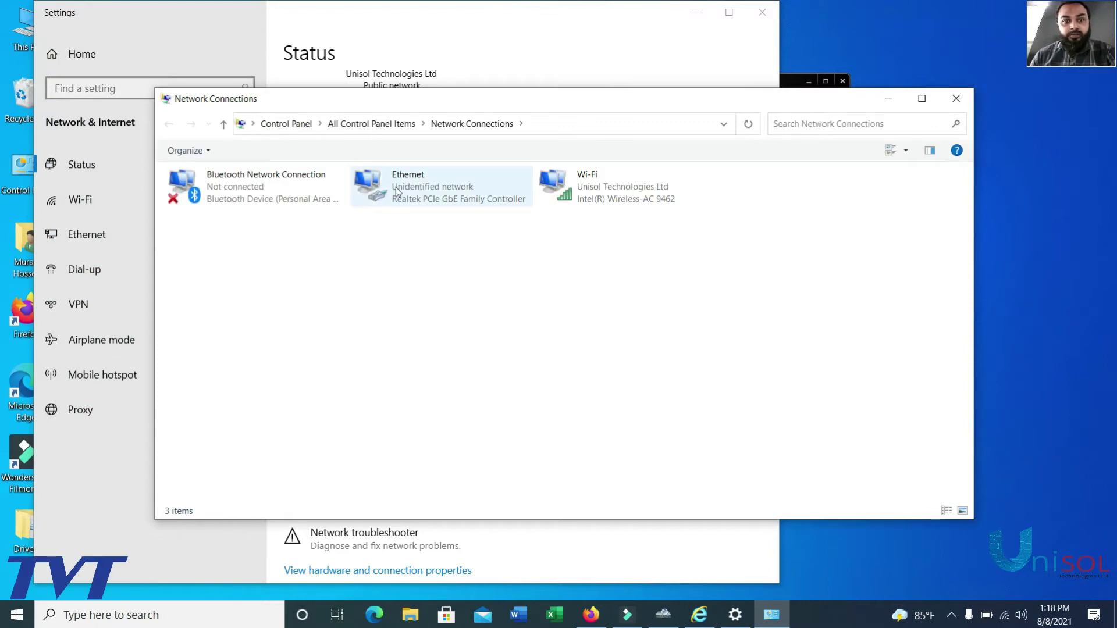
left_click(396, 192)
double_click(396, 192)
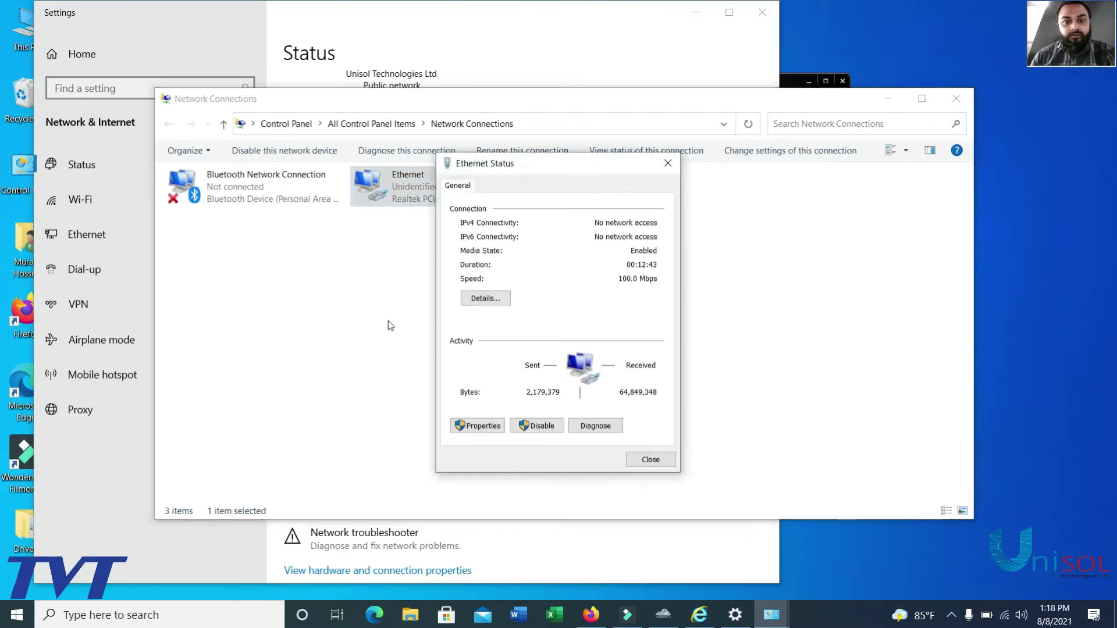
left_click(487, 427)
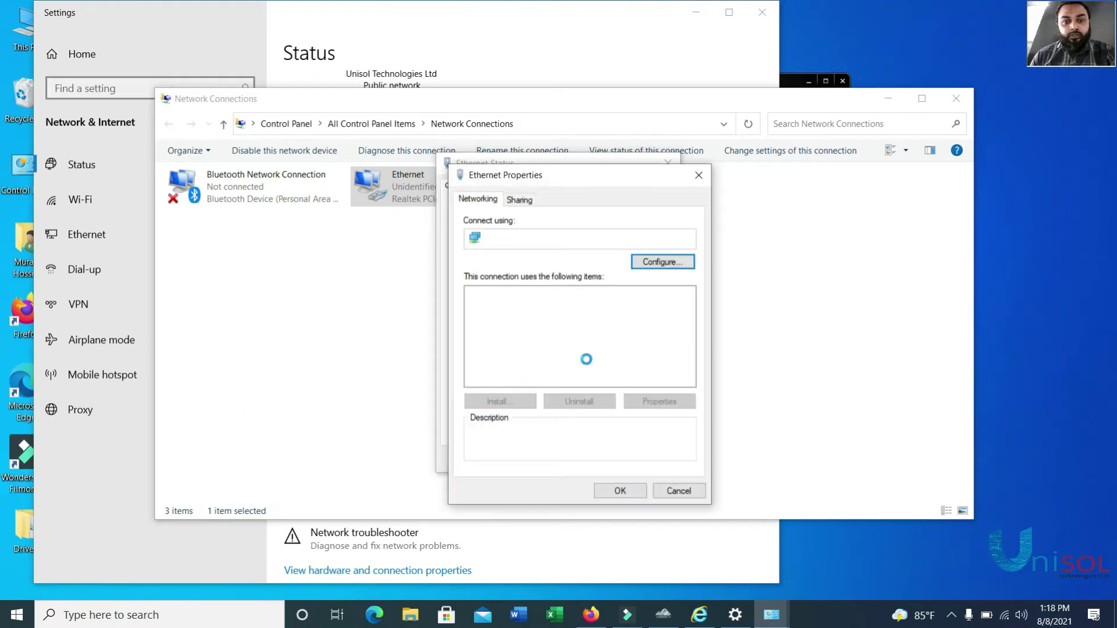
double_click(595, 336)
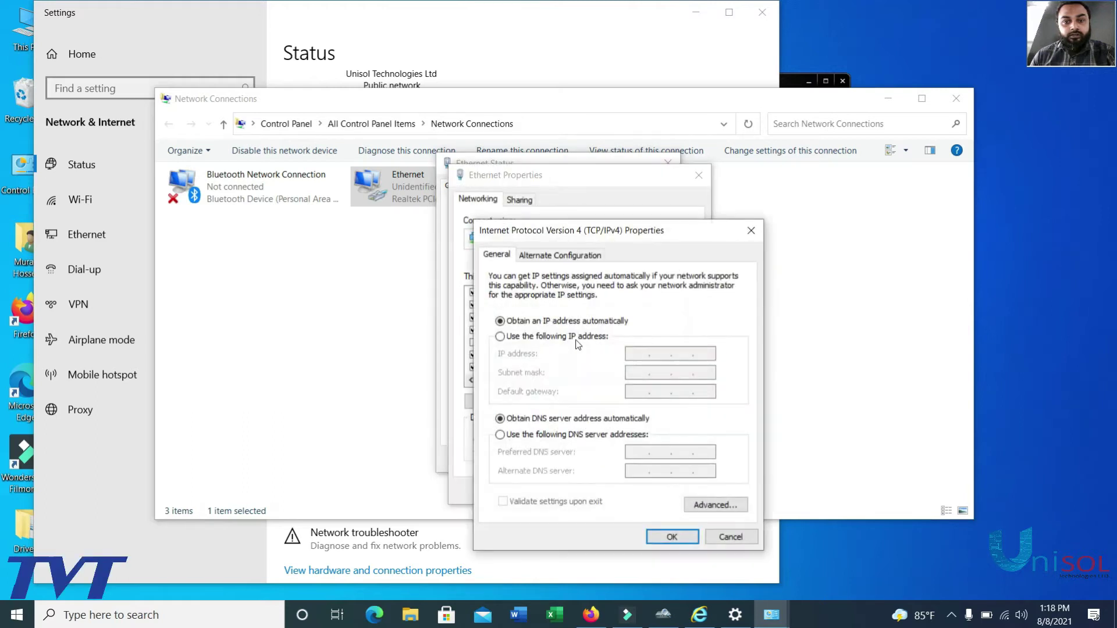
Give the Ethernet adapter the static IP address 192.168.1.111 with subnet mask 255.255.255.0, apply it and close the network settings windows
left_click(578, 338)
left_click(637, 355)
type("1")
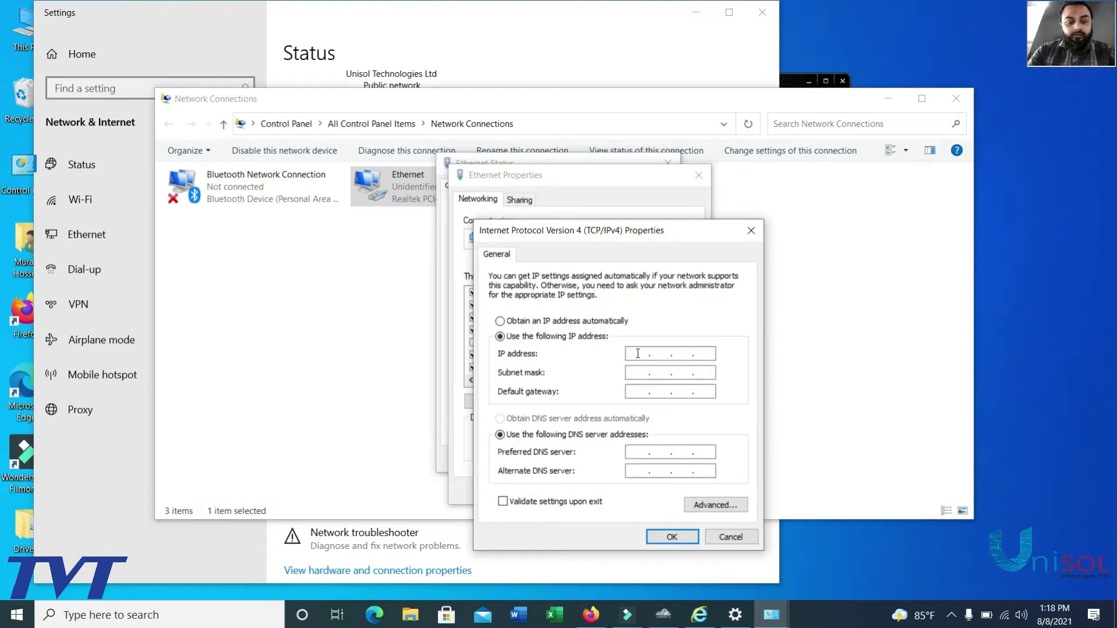
type("92 . 168 . ")
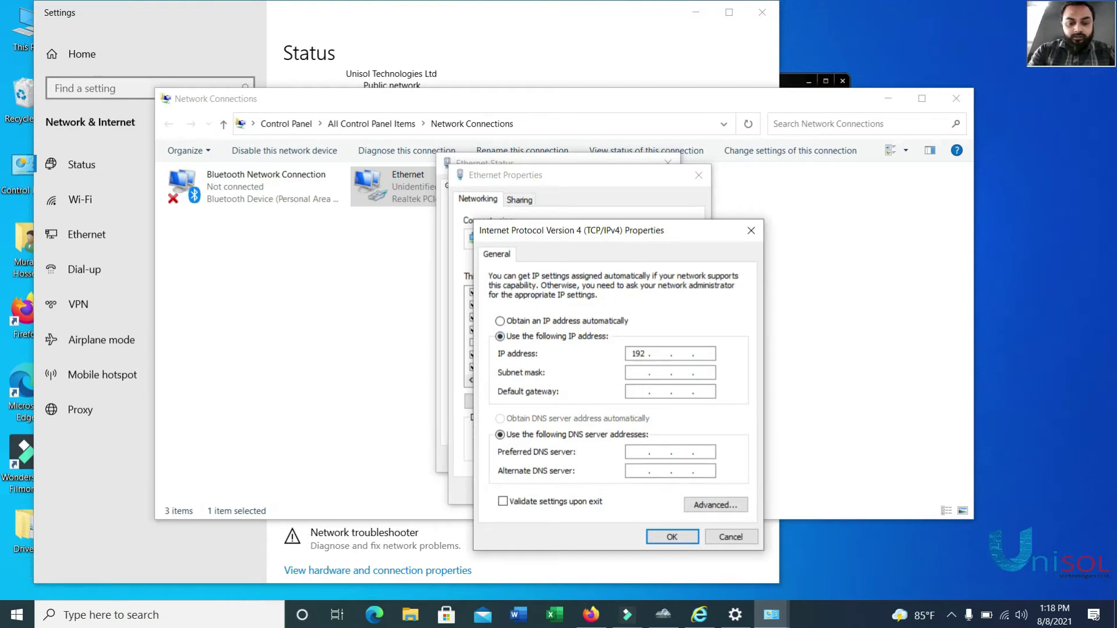
type("1 . 111")
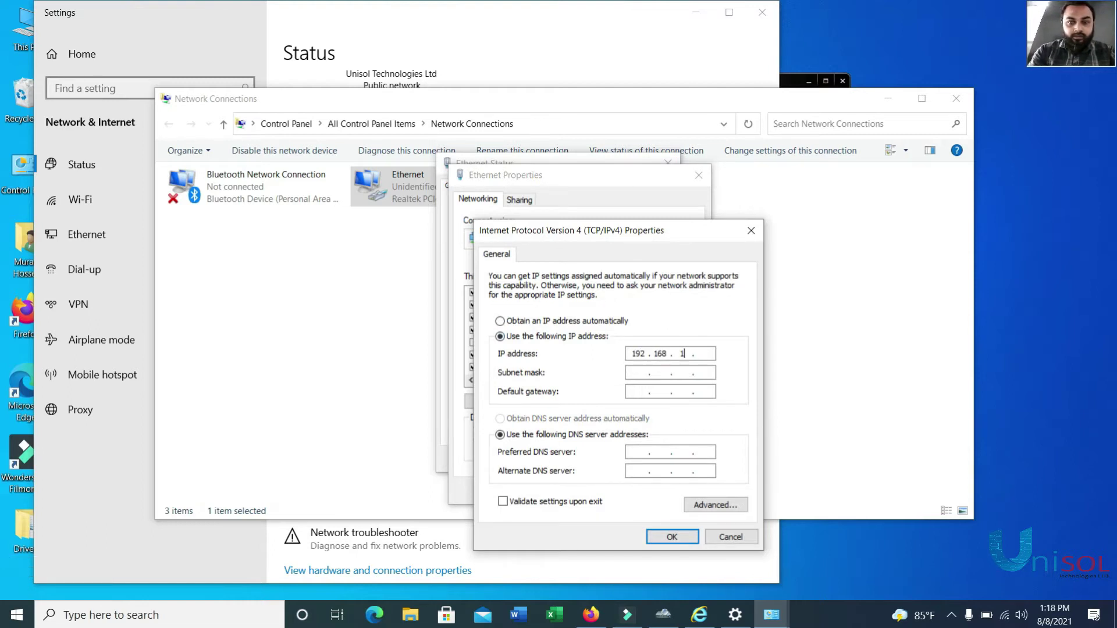
key("Tab")
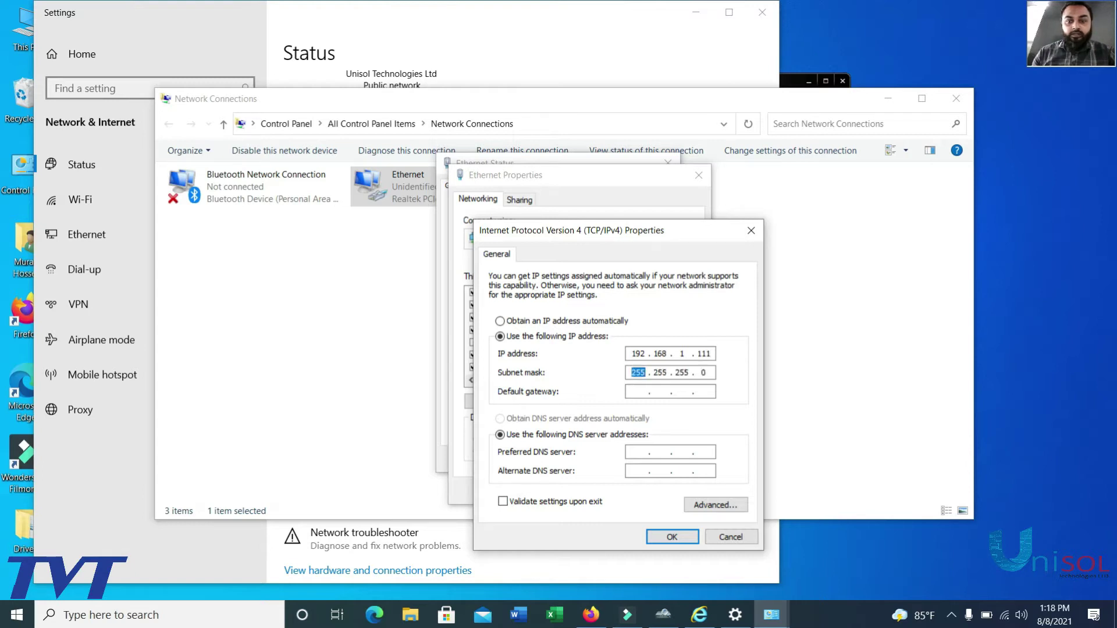
left_click(670, 536)
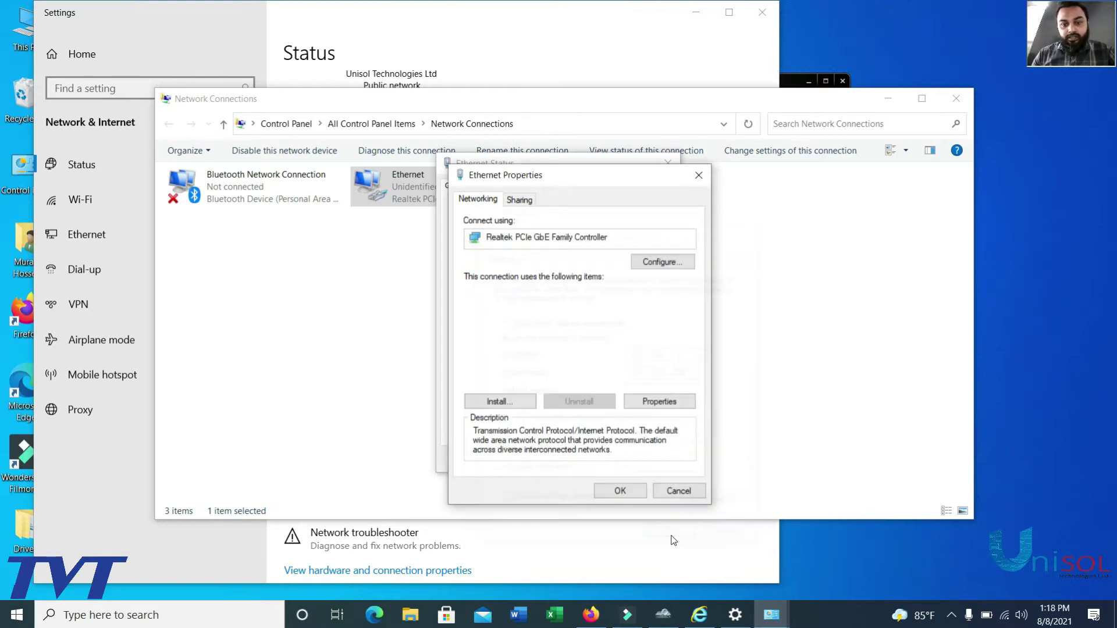
left_click(616, 490)
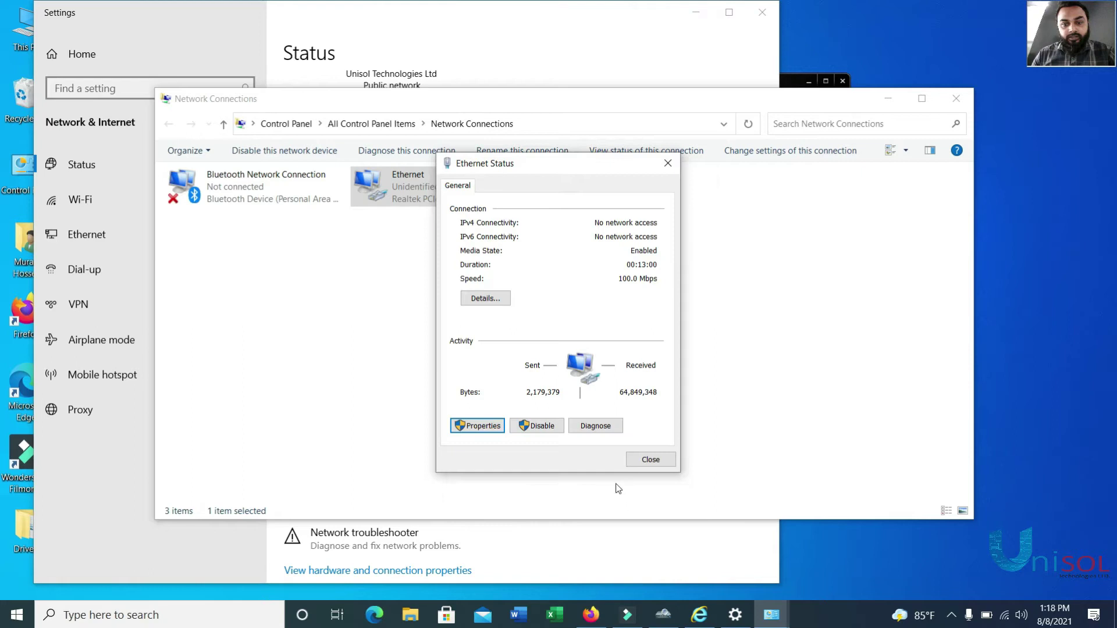
left_click(645, 462)
left_click(955, 99)
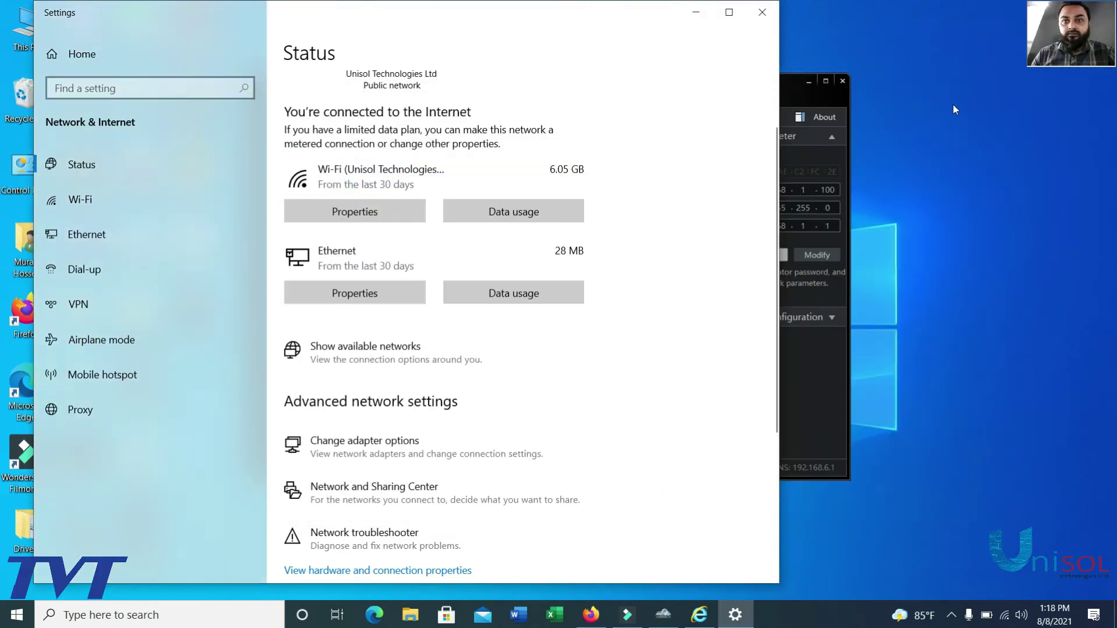
left_click(762, 12)
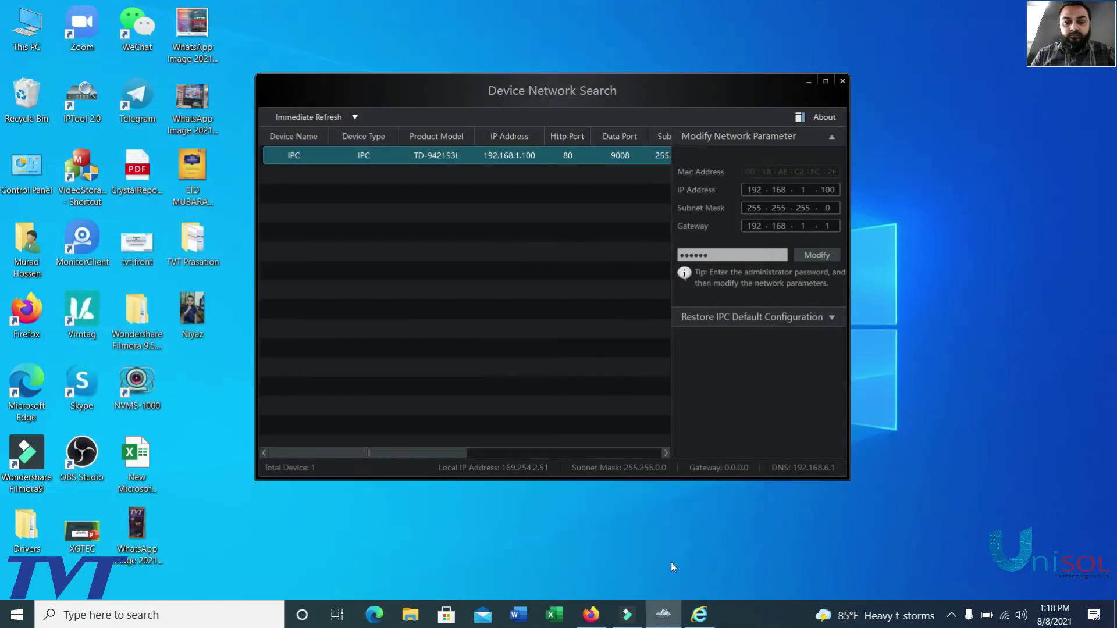
Switch to Internet Explorer, maximize its window and load the camera's web page at 192.168.1.100
left_click(700, 615)
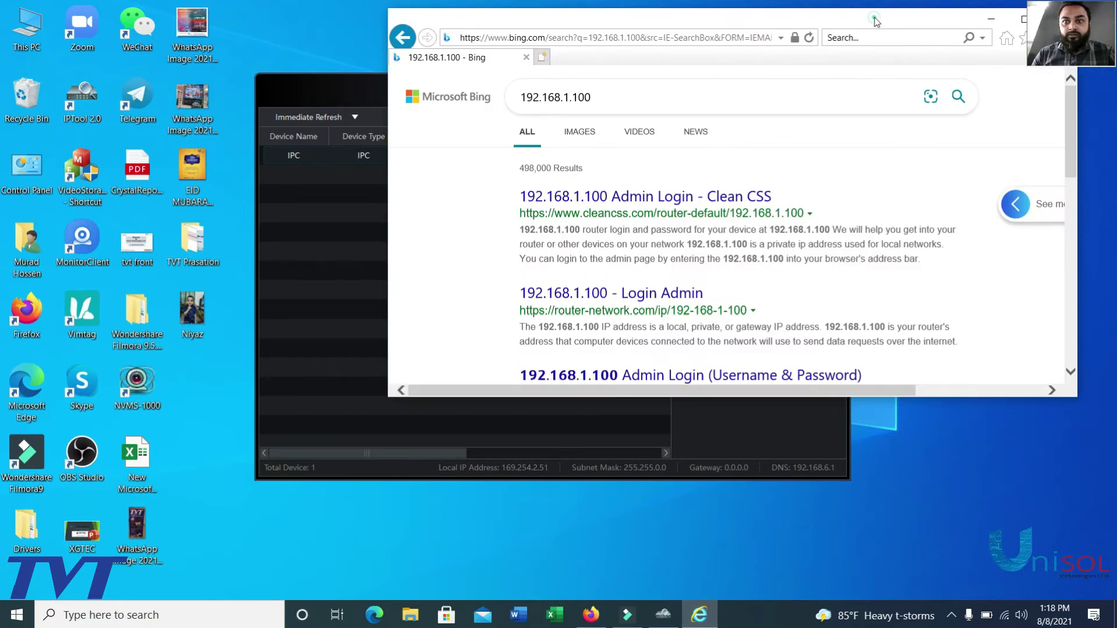
double_click(876, 20)
left_click(568, 30)
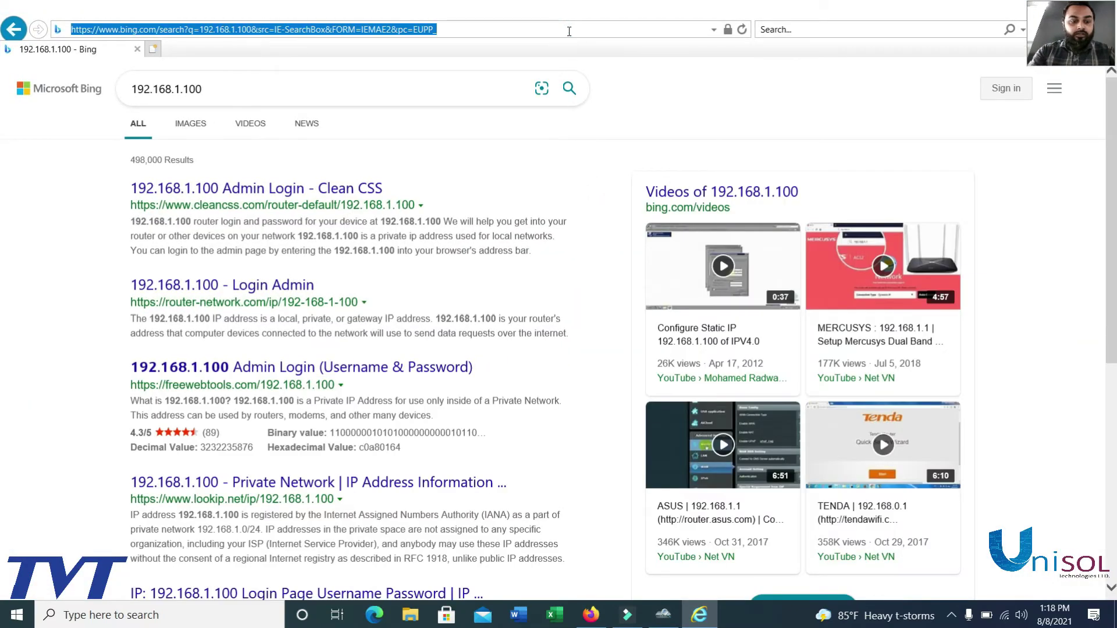
type("192.16")
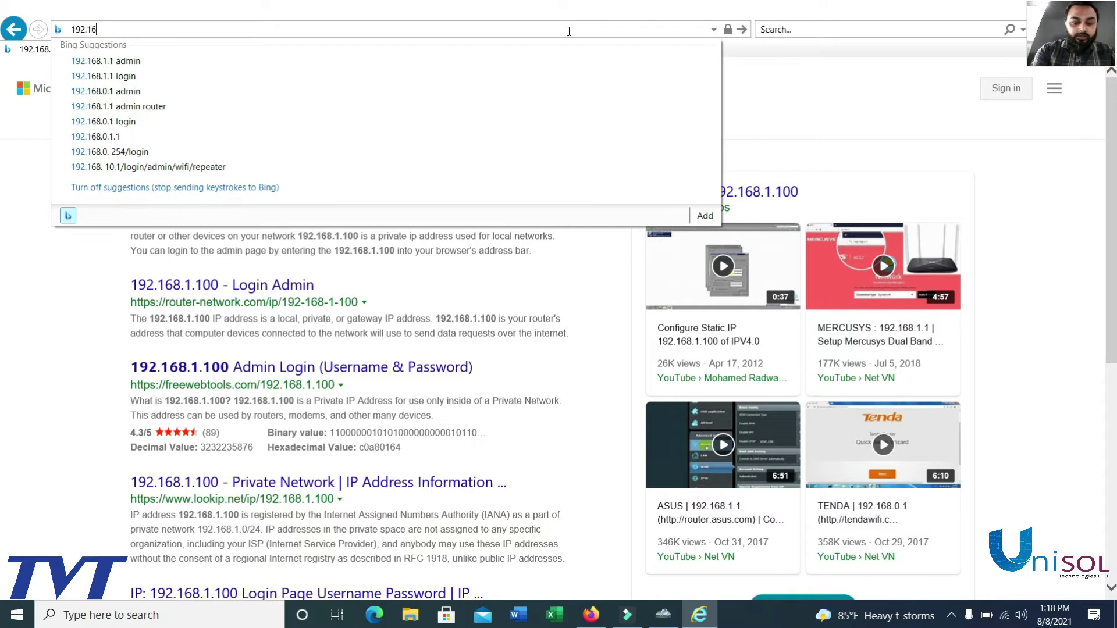
type("8.1.")
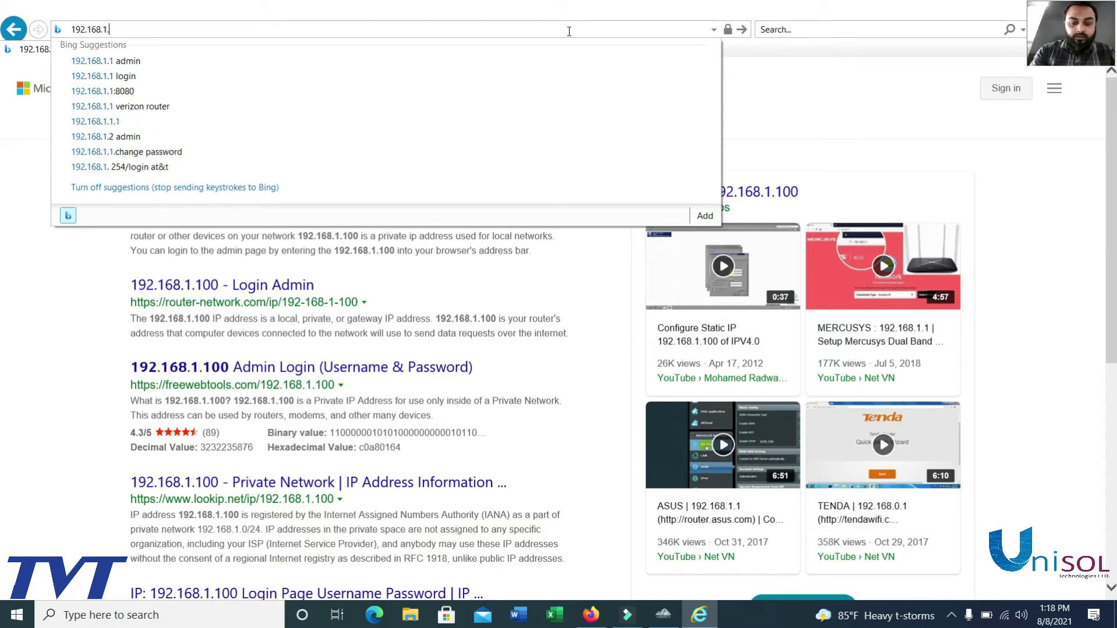
type("100")
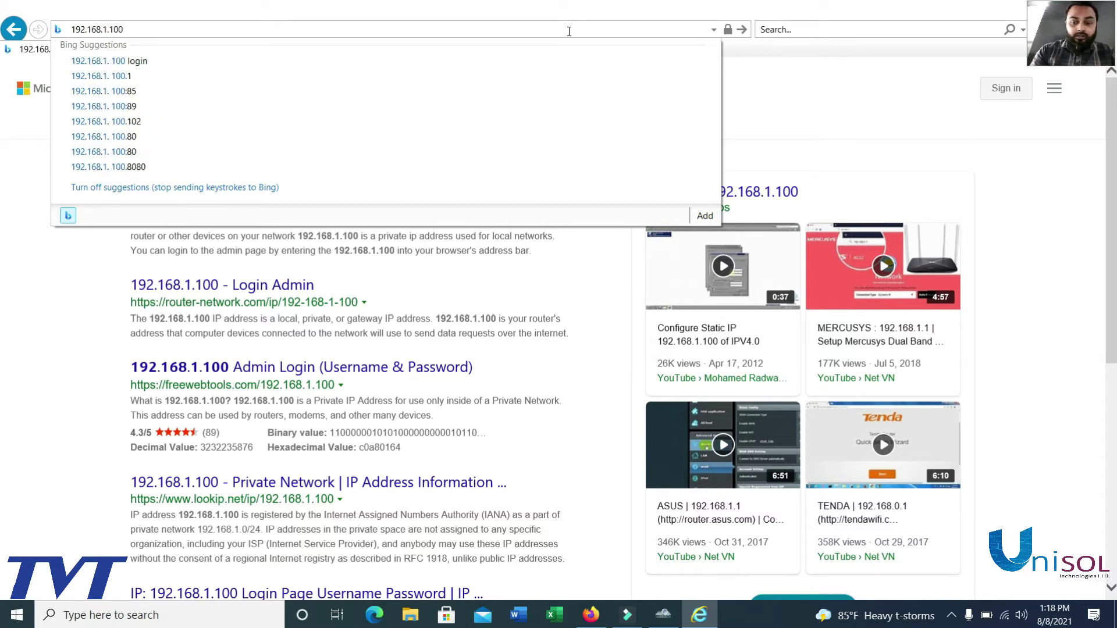
key("Return")
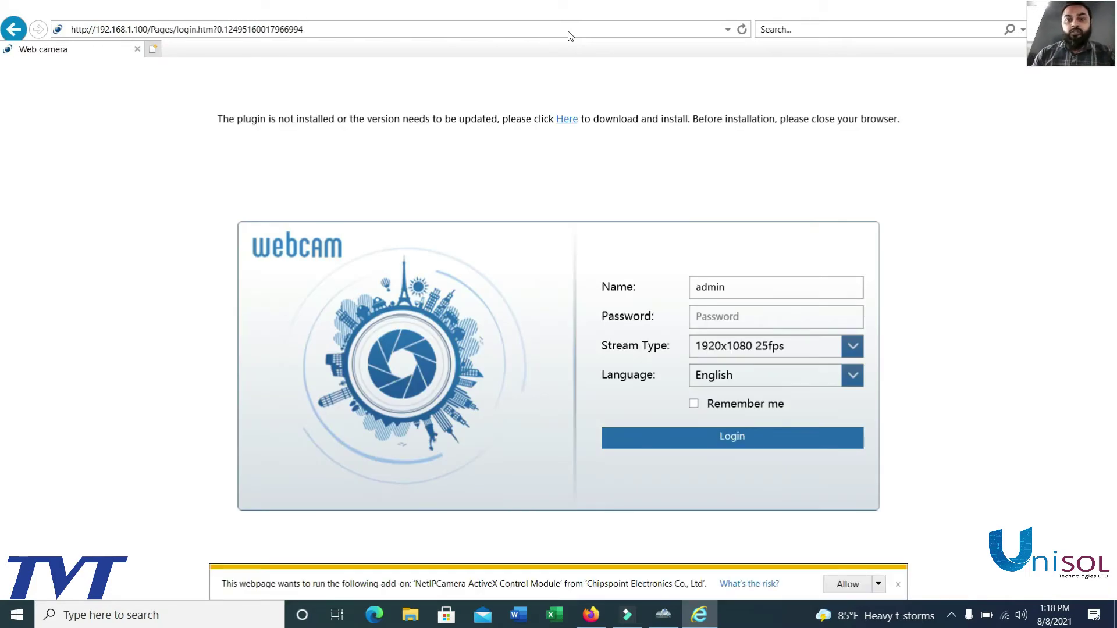
Enter the camera account password and log in to the webcam page as admin
left_click(741, 314)
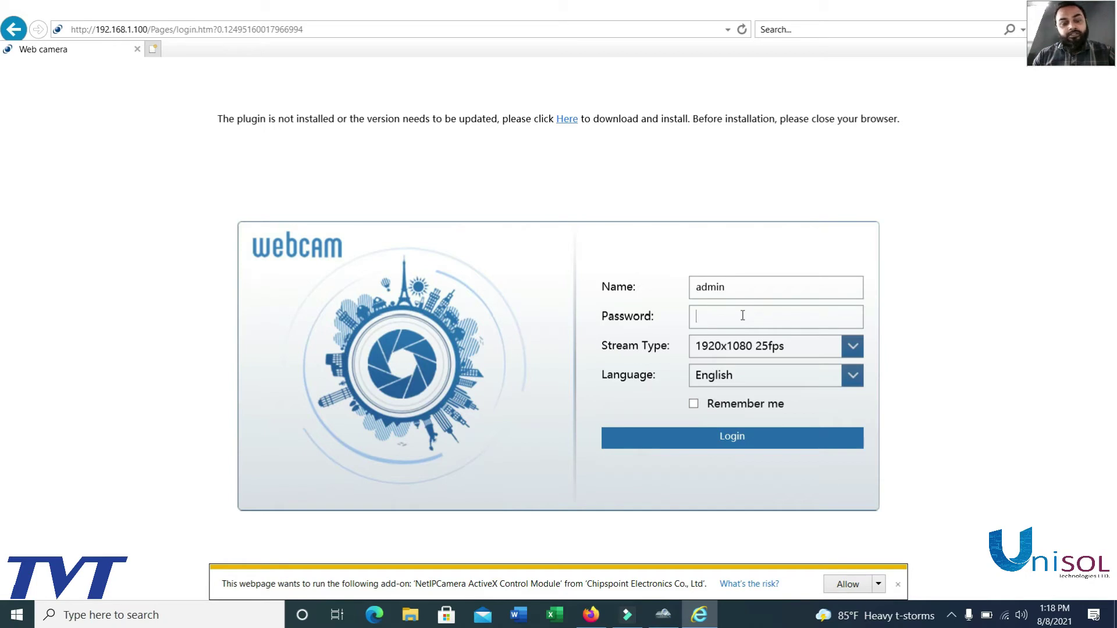
type("••••••")
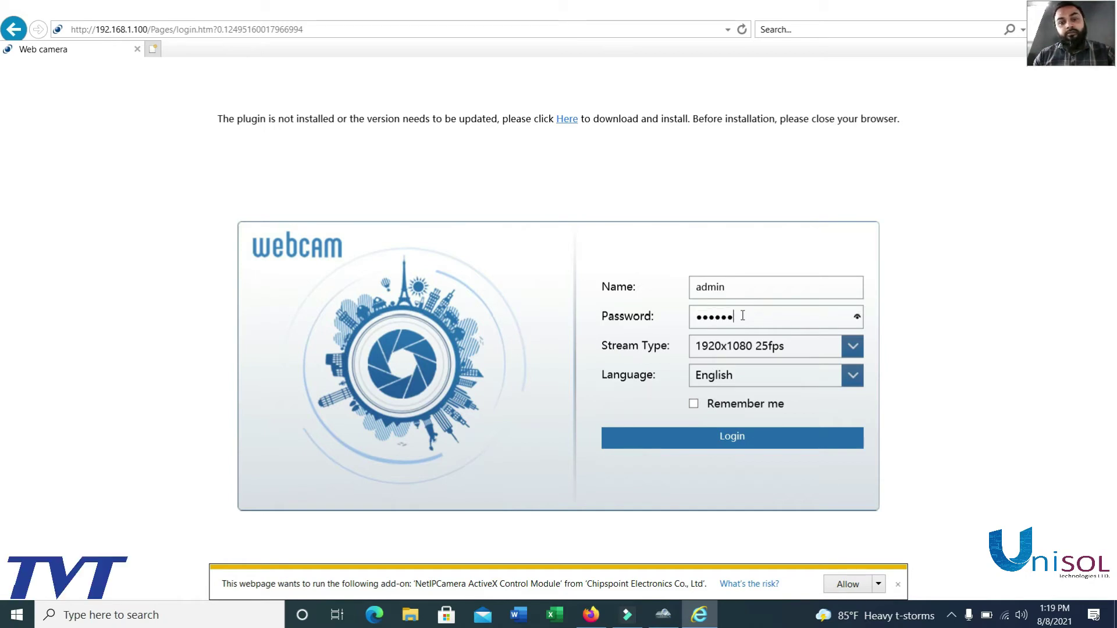
left_click(768, 437)
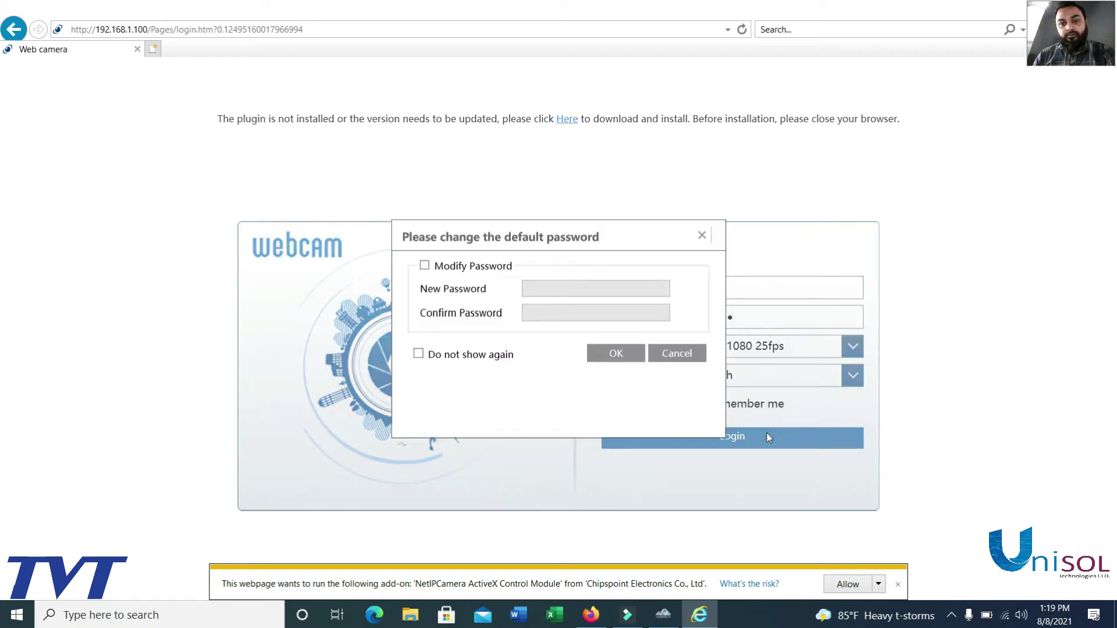
left_click(426, 267)
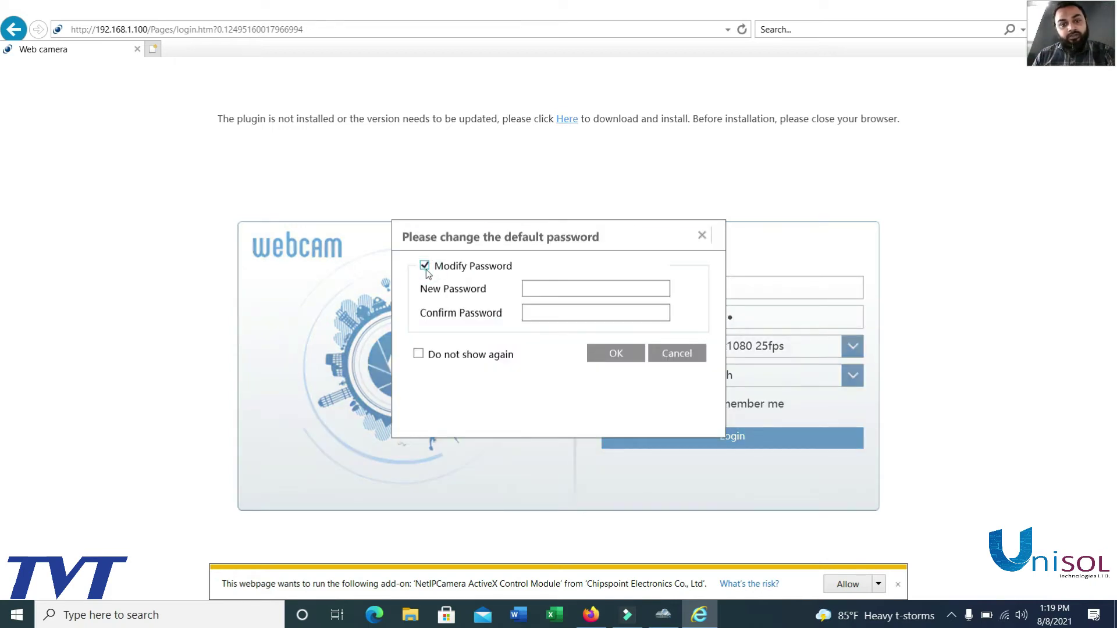
left_click(566, 285)
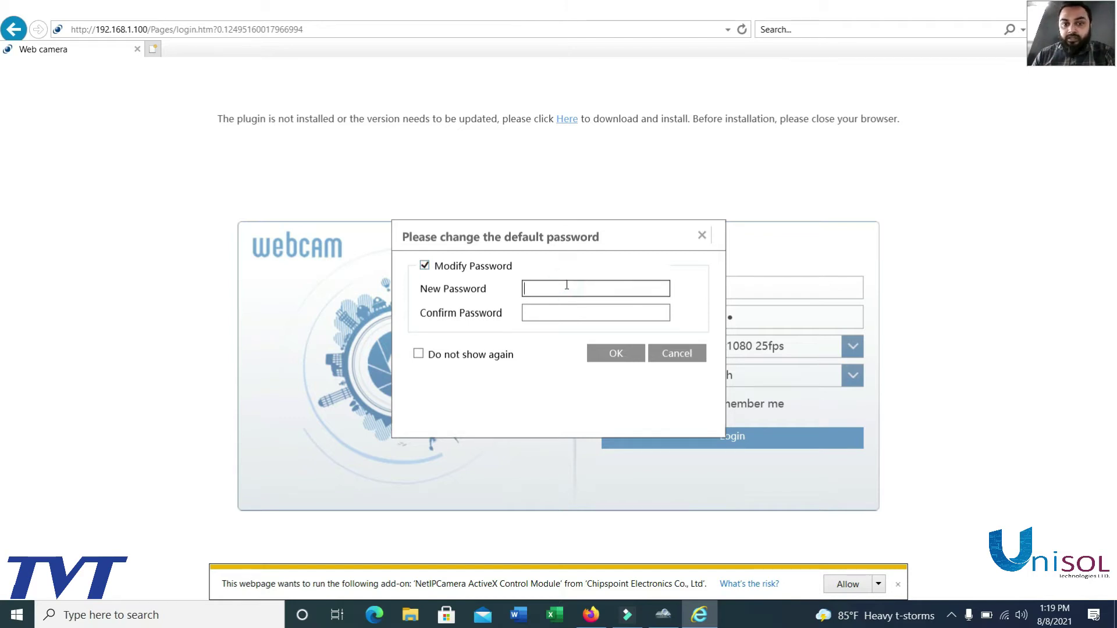
left_click(528, 310)
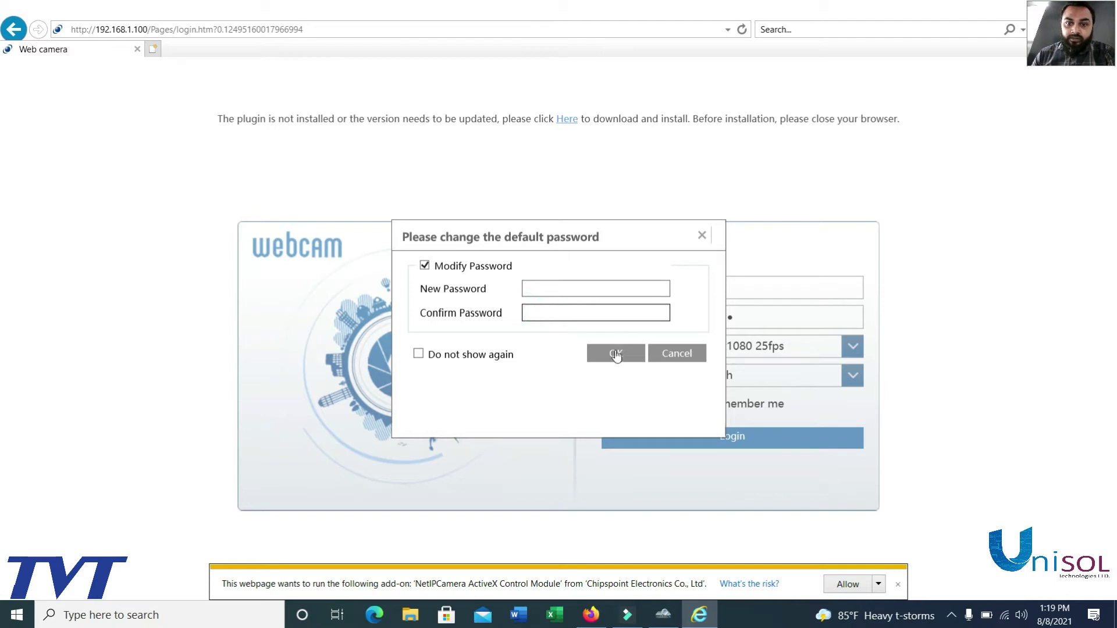
left_click(425, 268)
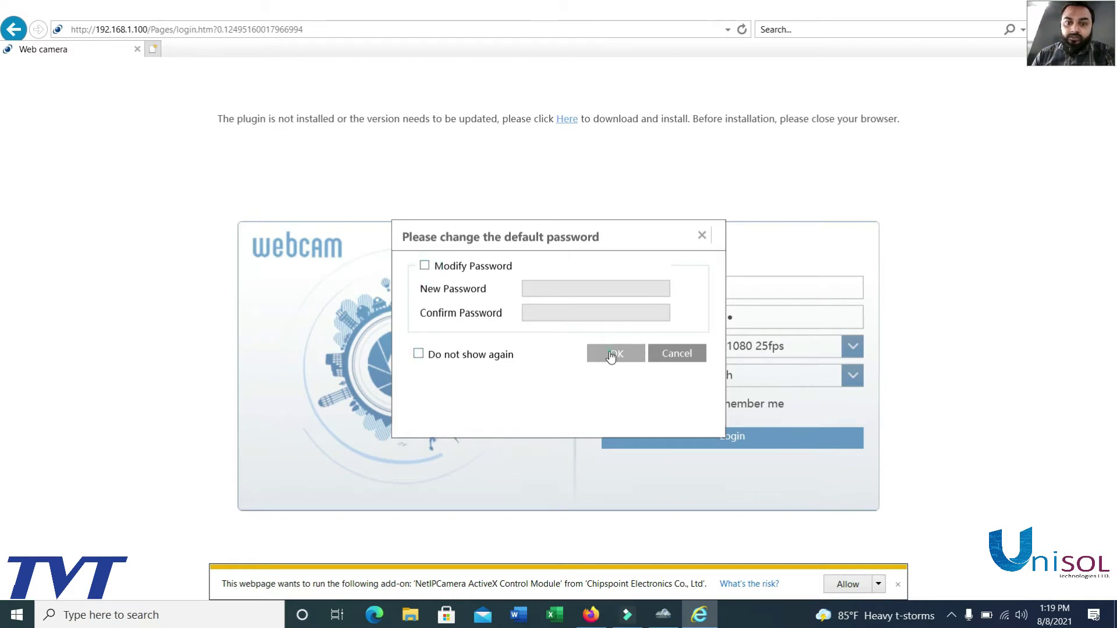
Accept the default-password dialog without modifying the password, and allow the NetIPCamera ActiveX Control Module add-on to run
left_click(611, 352)
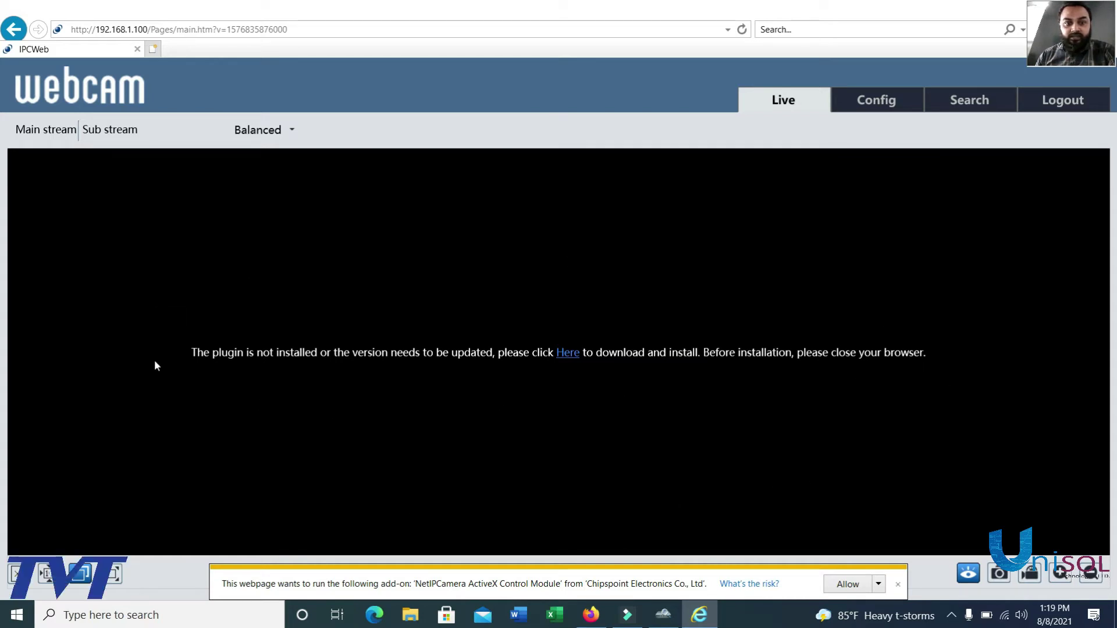
left_click(846, 584)
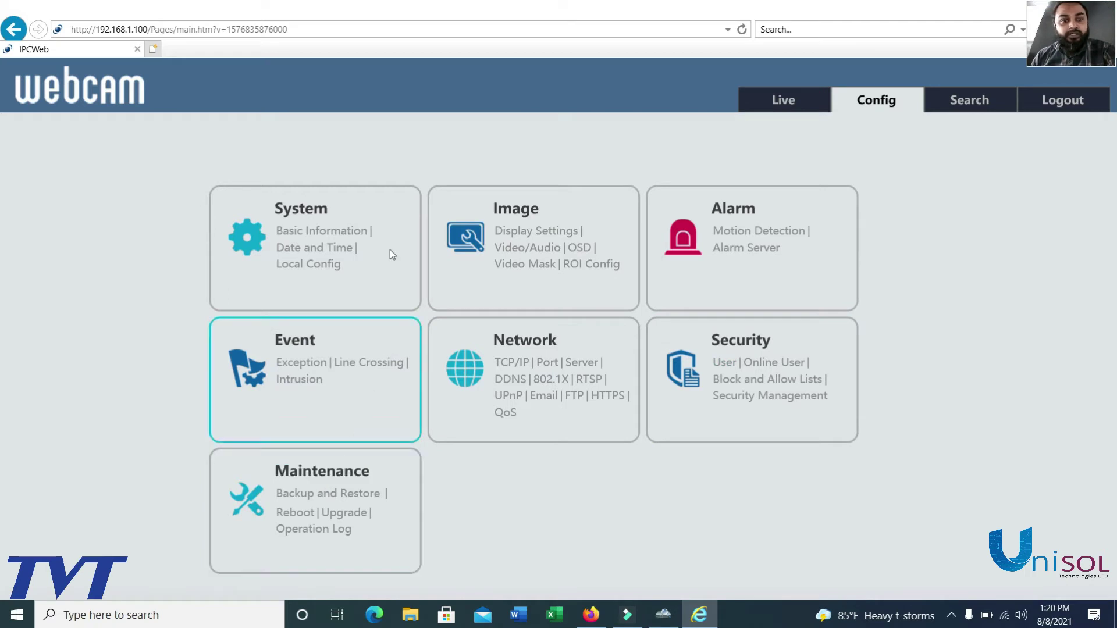
Open the camera's System Basic Information in the configuration and examine its software version
left_click(315, 207)
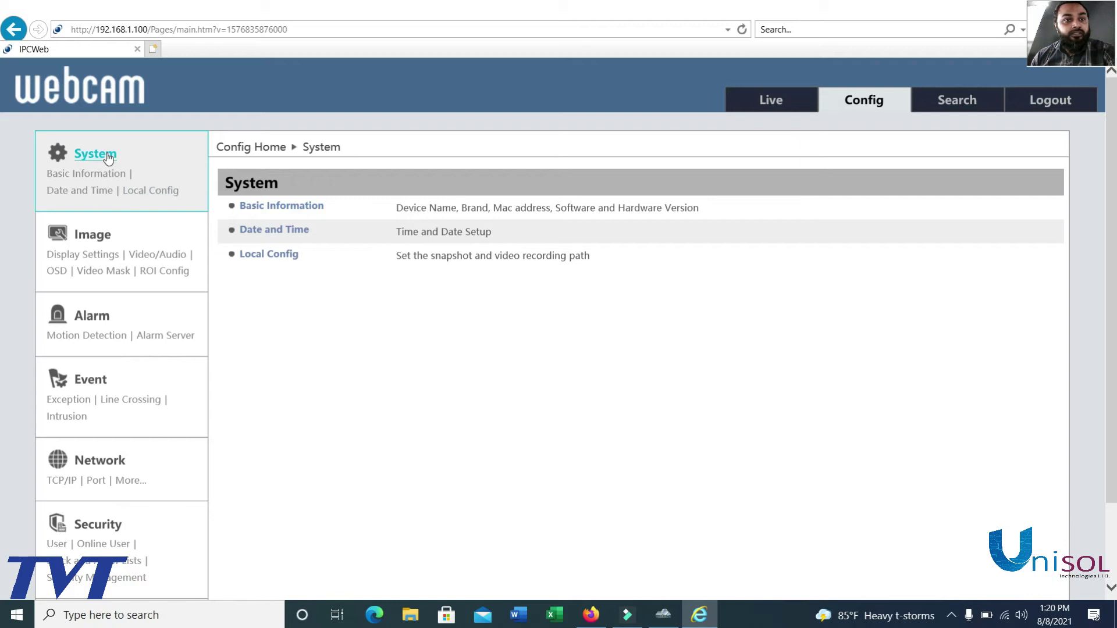
left_click(282, 210)
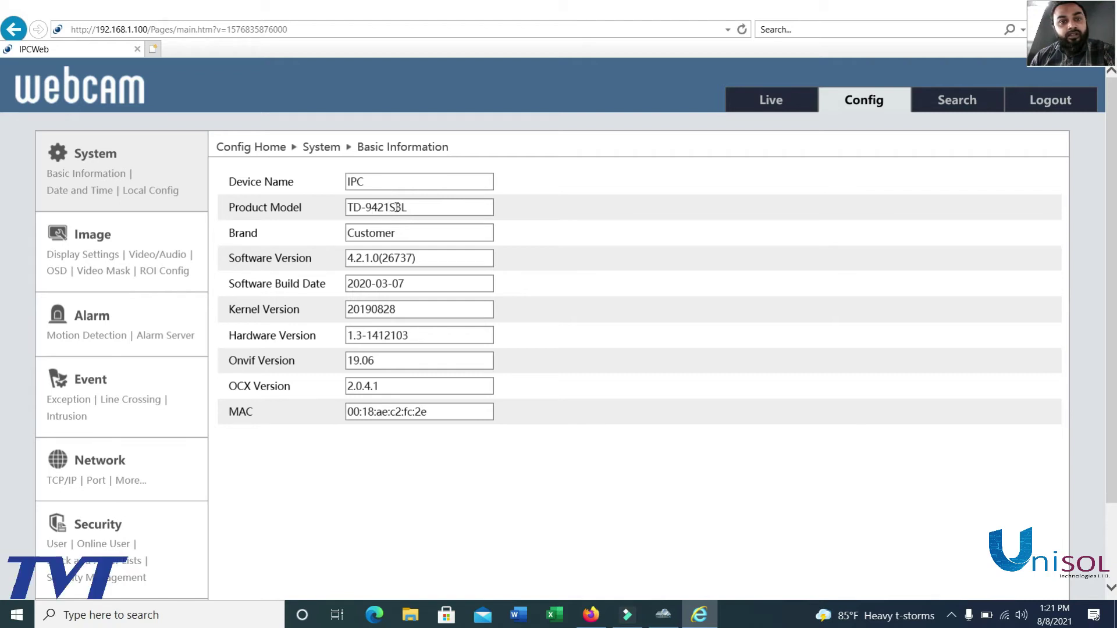
triple_click(372, 258)
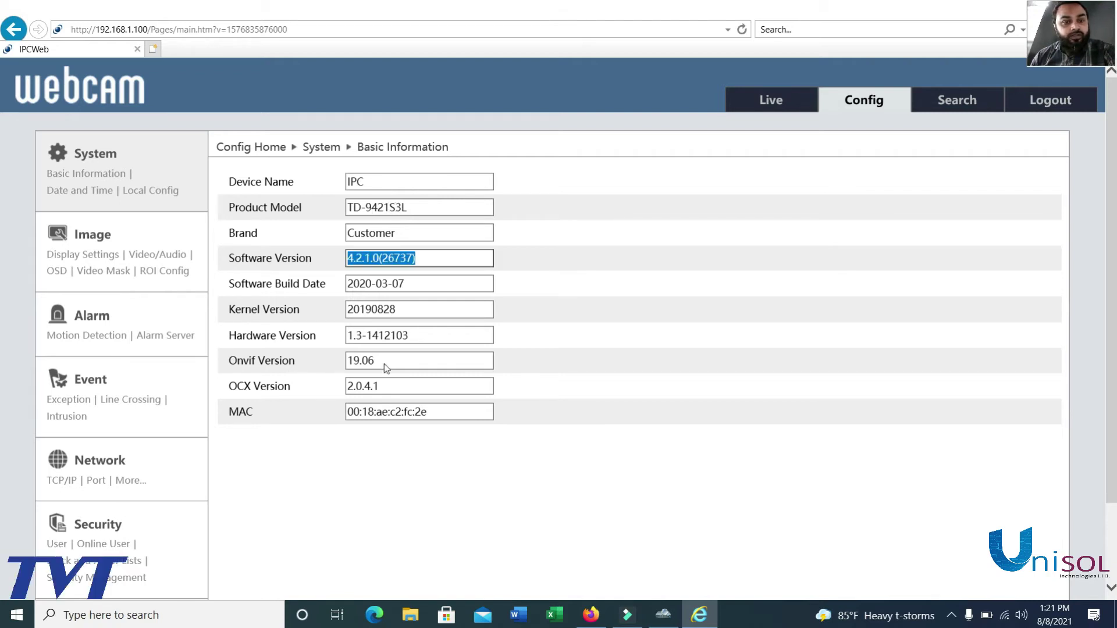
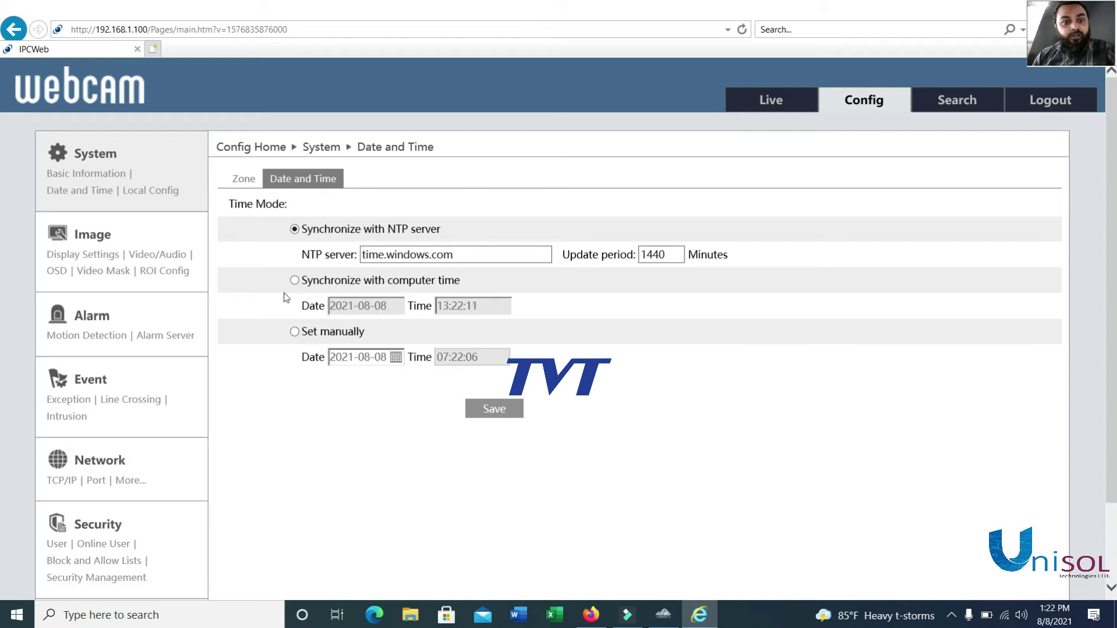
Set the camera's time mode to synchronize with computer time and save the setting
left_click(294, 280)
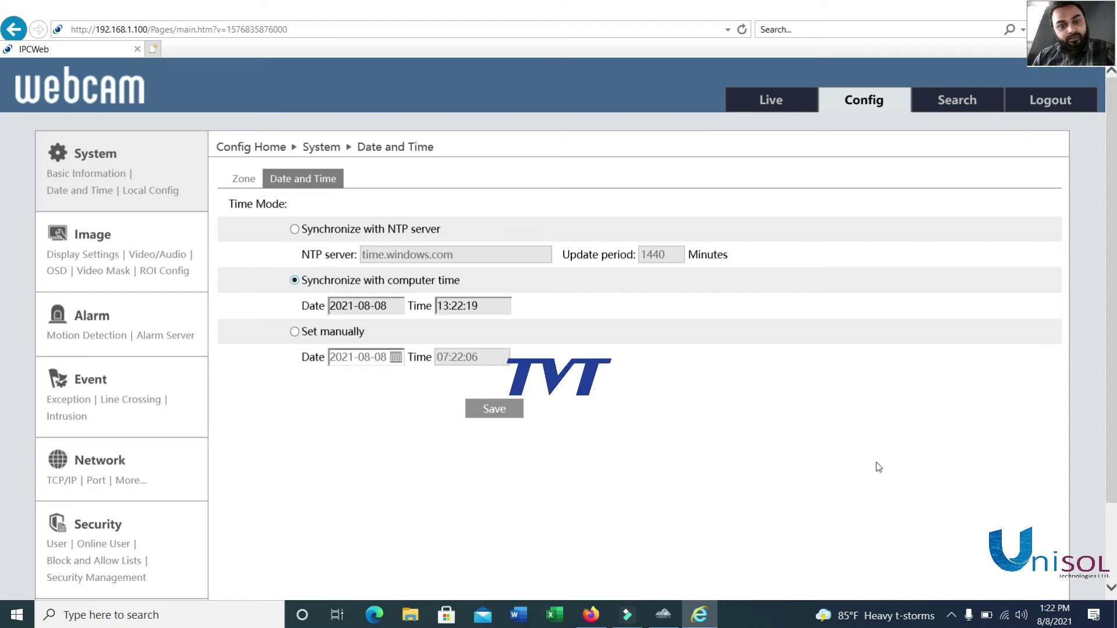
left_click(507, 408)
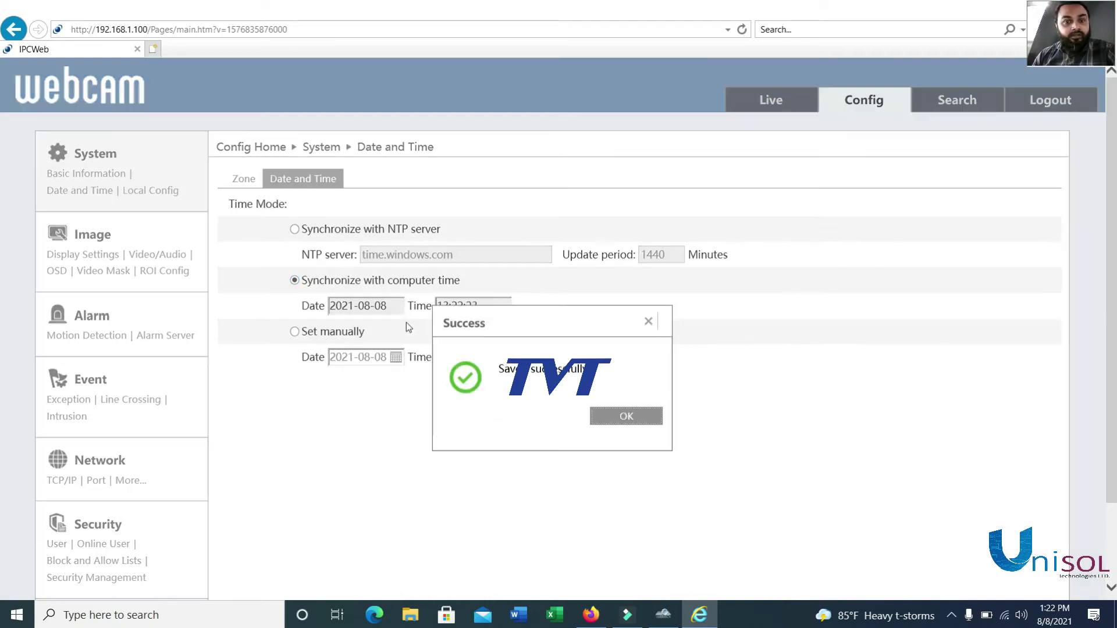
left_click(633, 416)
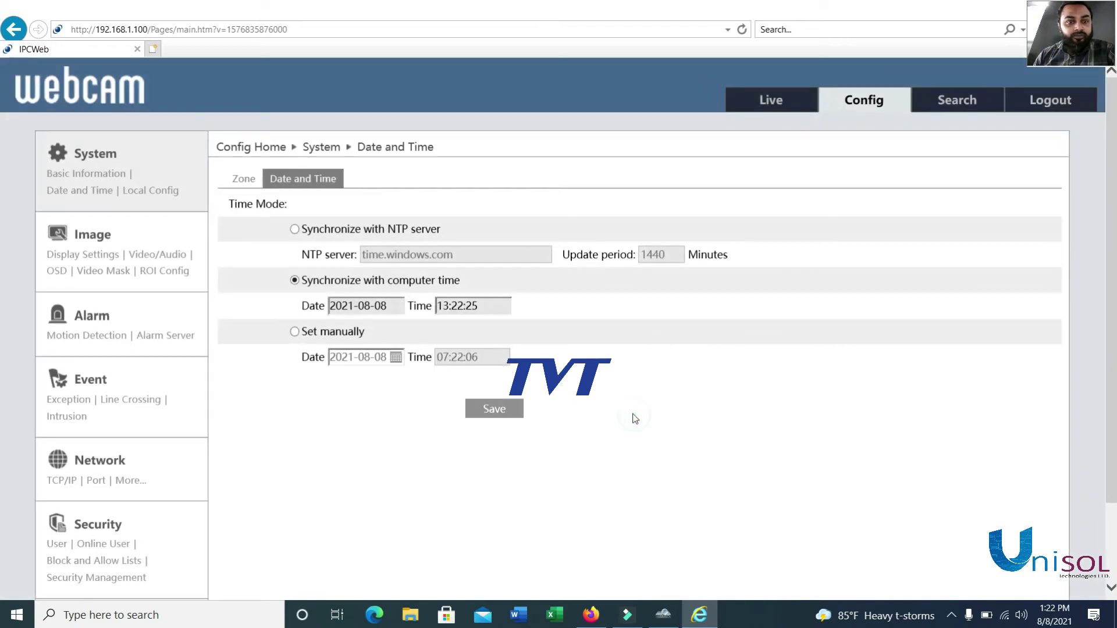
Examine the Image Display Settings camera parameters, from brightness and contrast down to image mirror and image flip
left_click(150, 190)
left_click(90, 236)
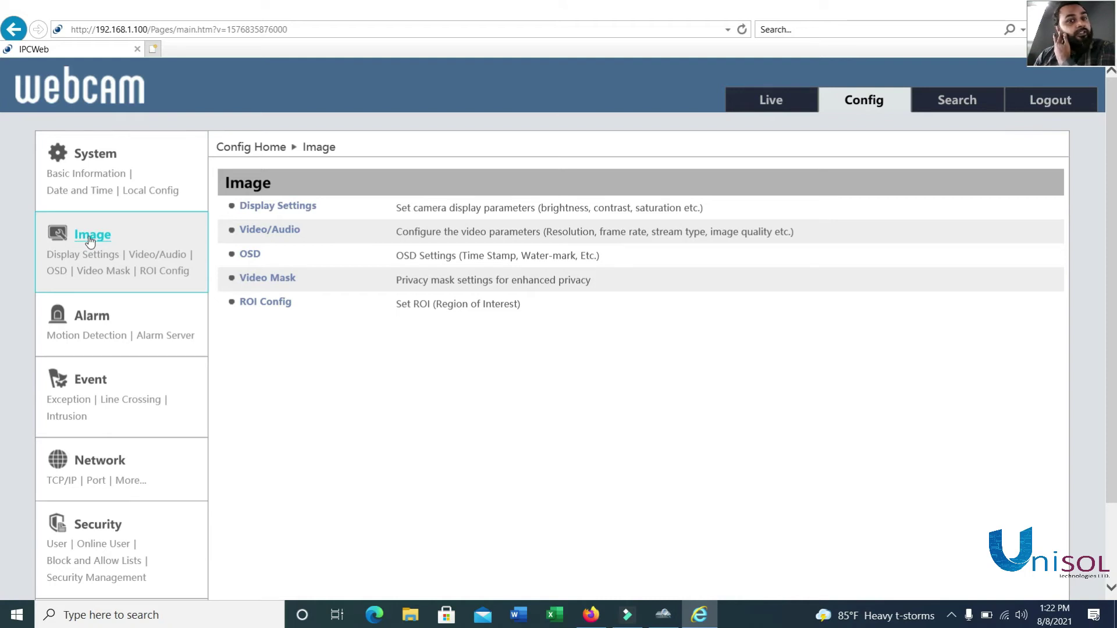
left_click(282, 209)
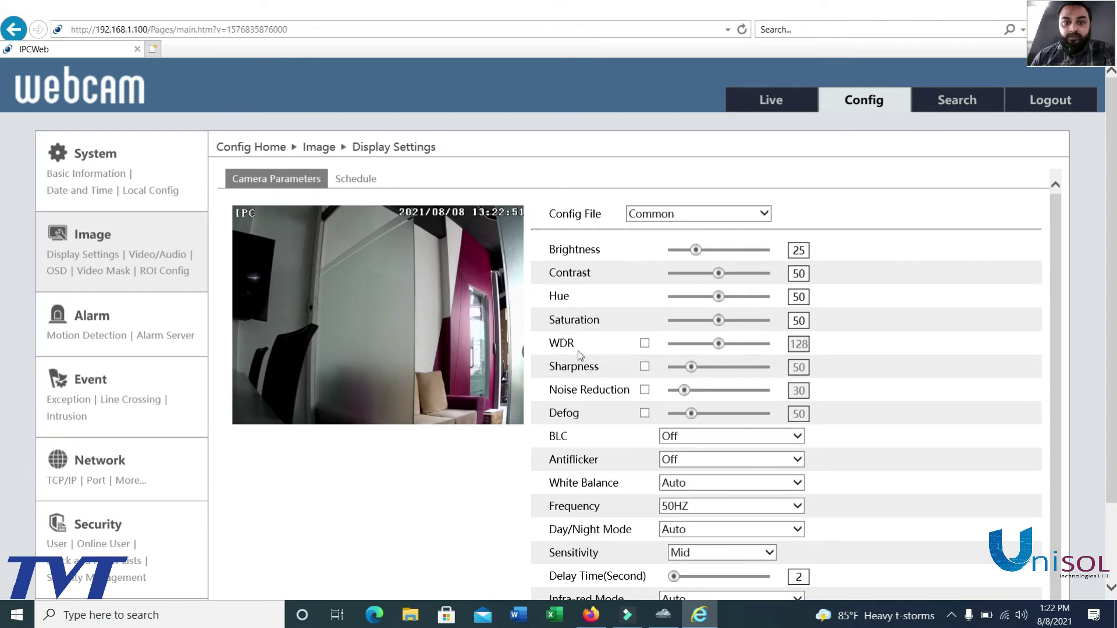
scroll(573, 367, "down", 2)
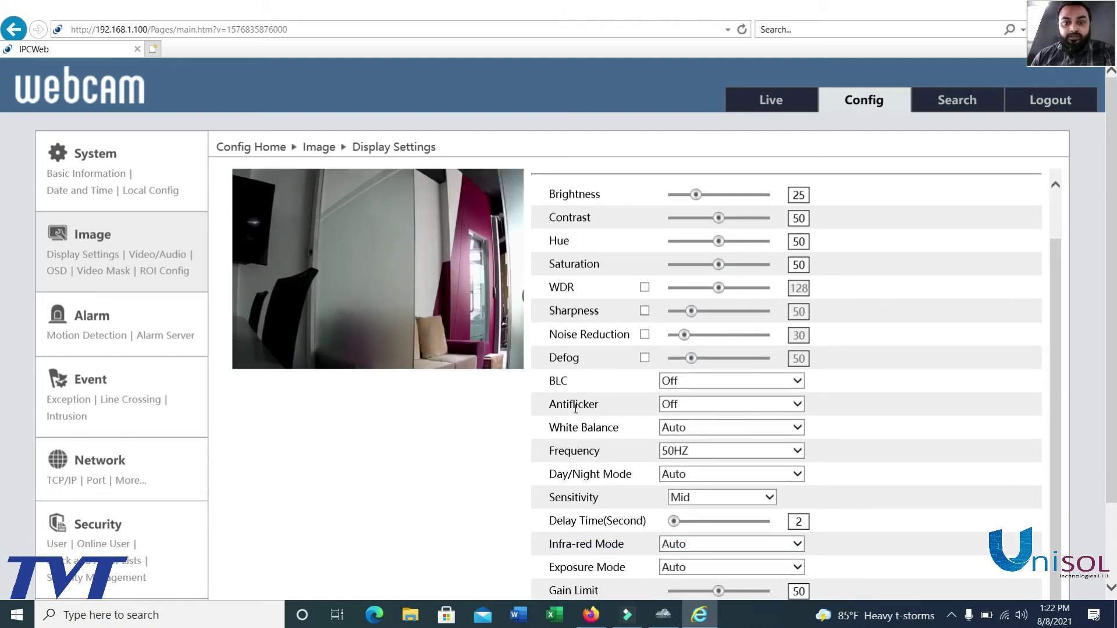
scroll(584, 428, "down", 3)
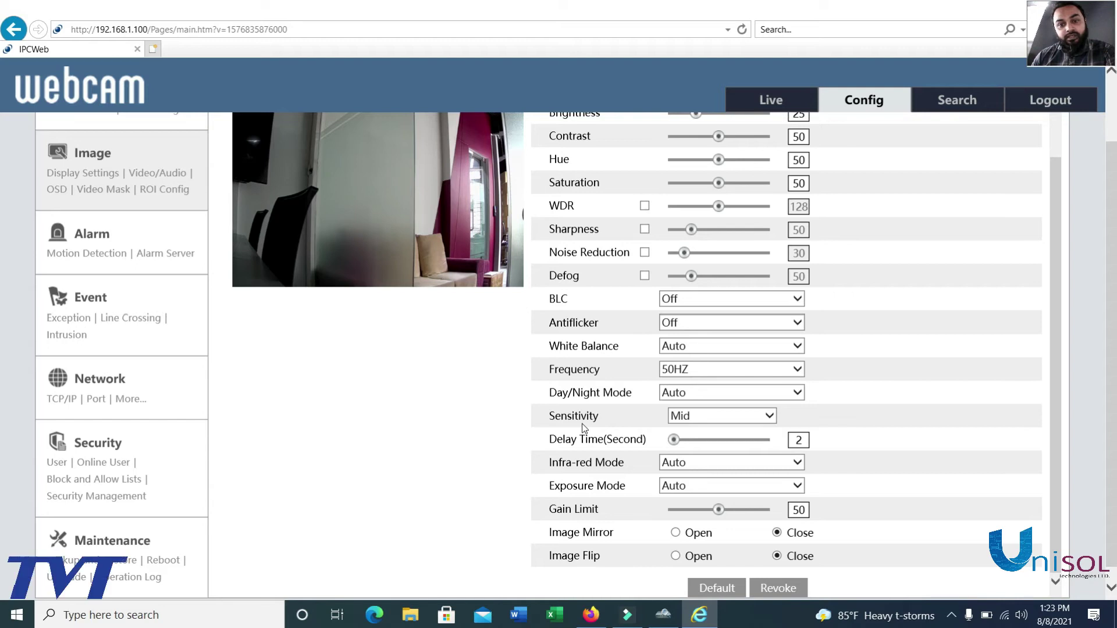
scroll(583, 428, "up", 5)
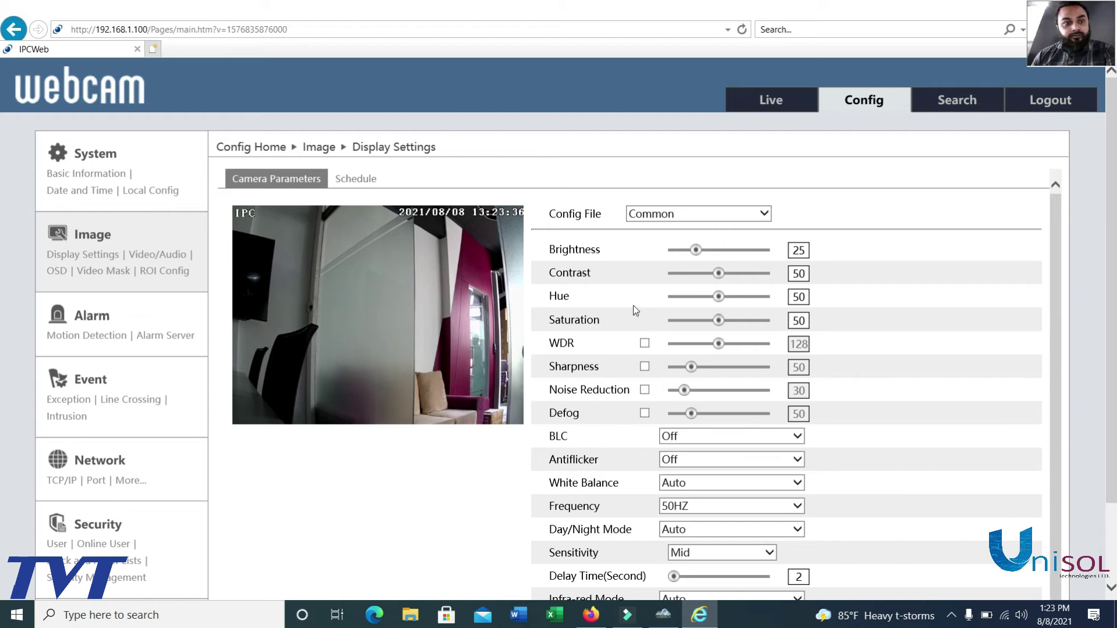
scroll(634, 307, "down", 1)
scroll(633, 306, "up", 1)
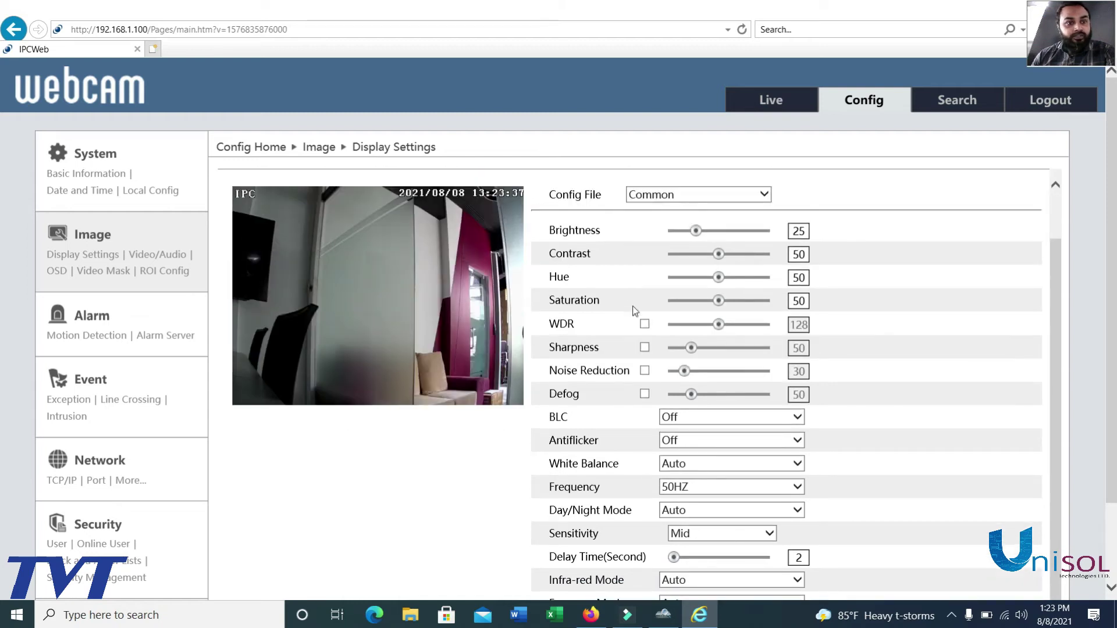
Set the main stream's video encoding to H265 in the Video/Audio settings
left_click(147, 256)
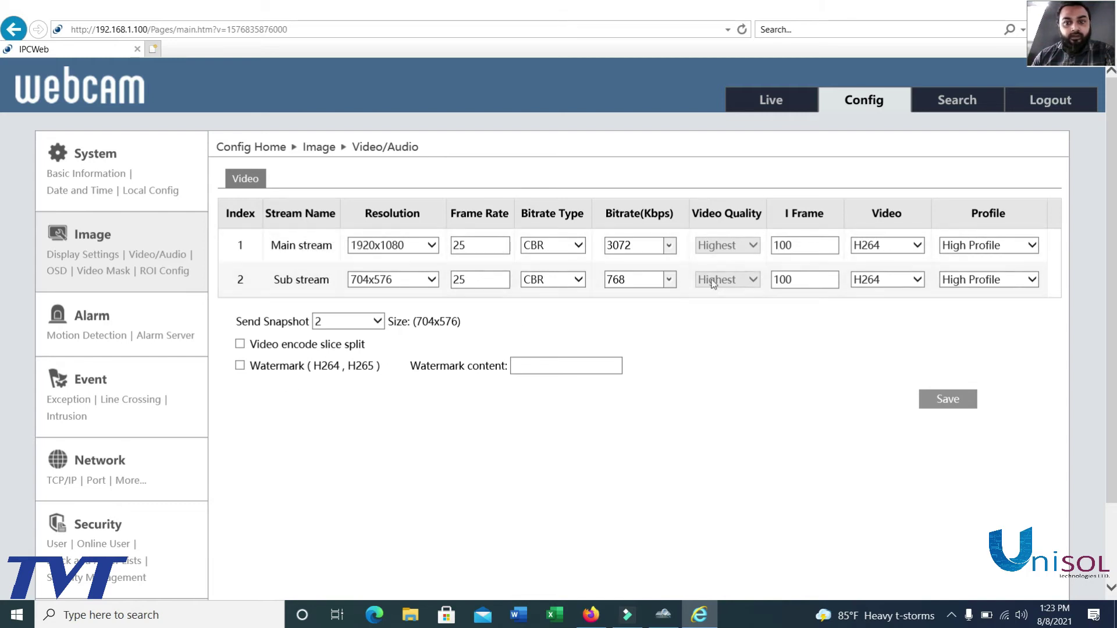
left_click(917, 247)
left_click(917, 248)
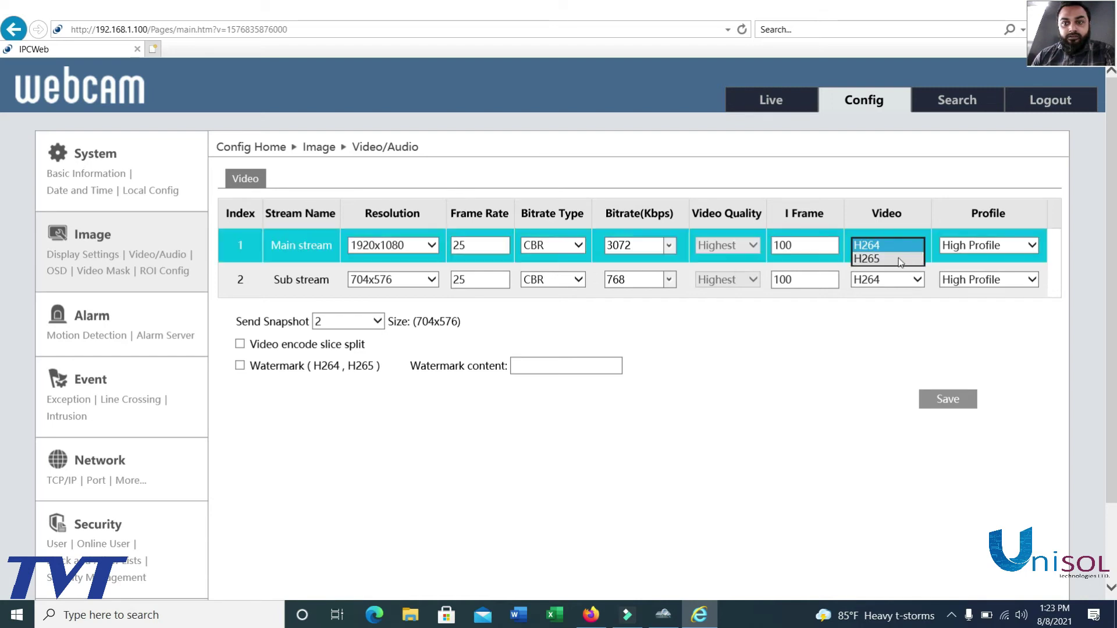
left_click(895, 265)
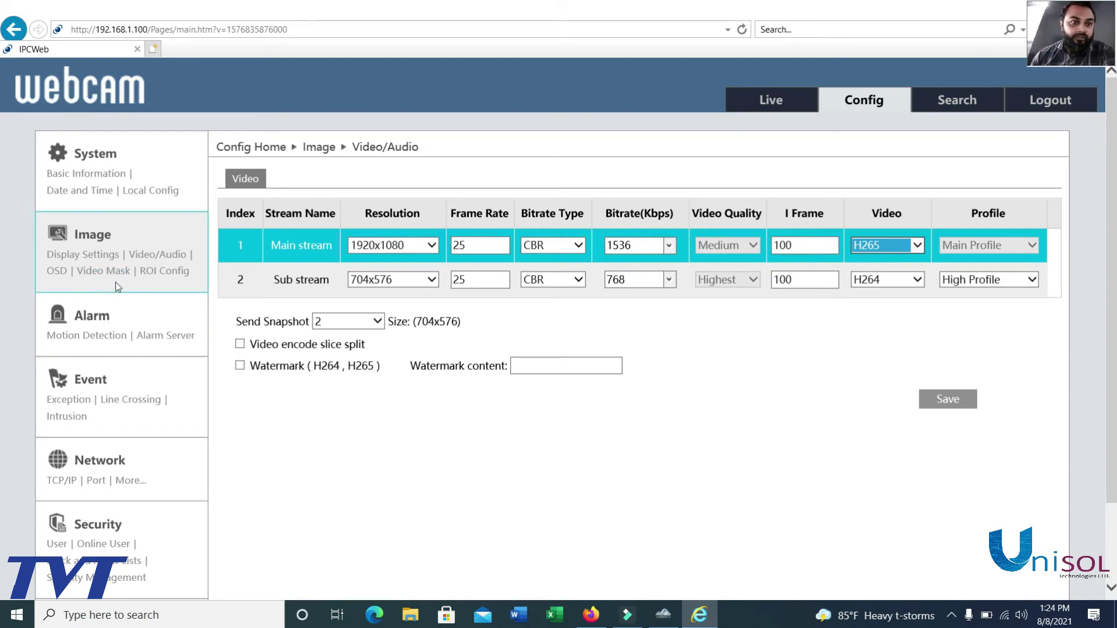
Examine the OSD date format and device name settings
left_click(61, 274)
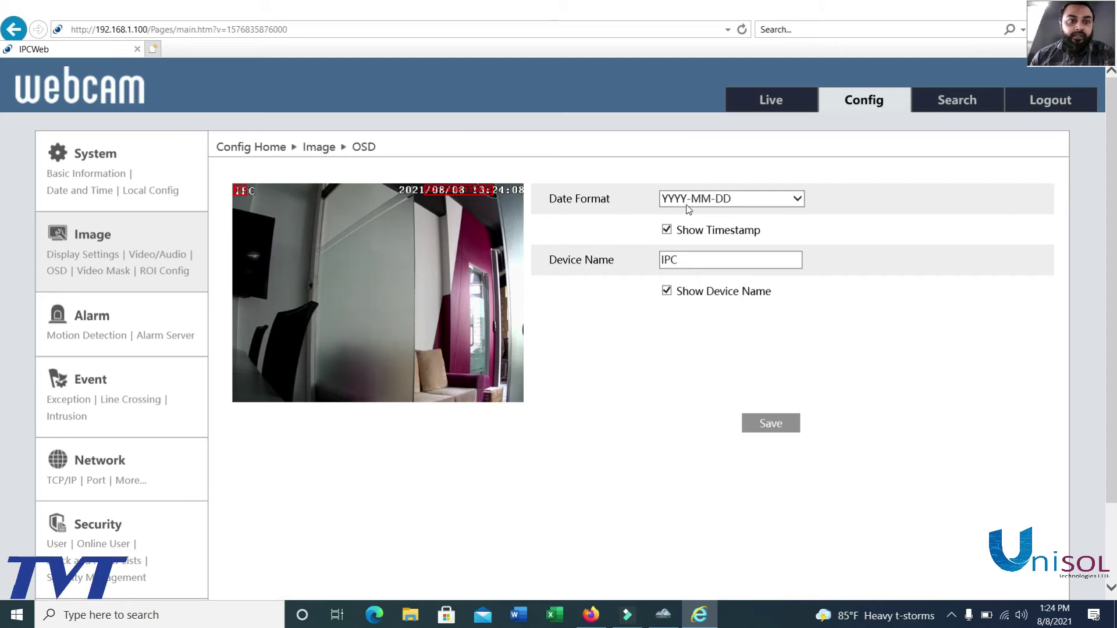
left_click_drag(692, 259, 638, 261)
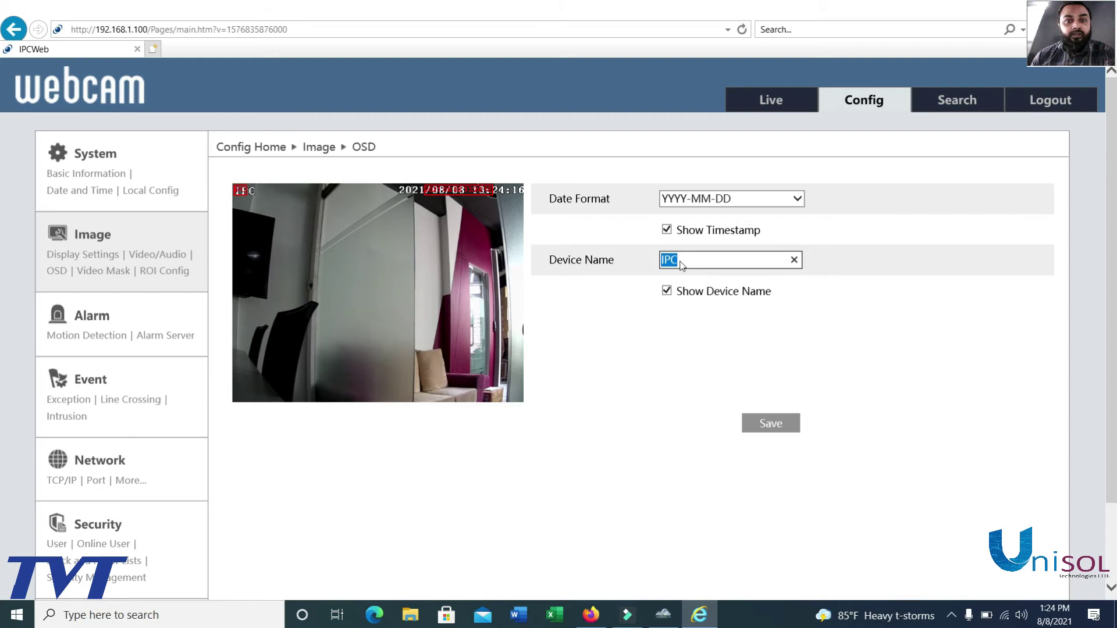
Draw a video mask area over the lower-left corner of the camera image
left_click(106, 271)
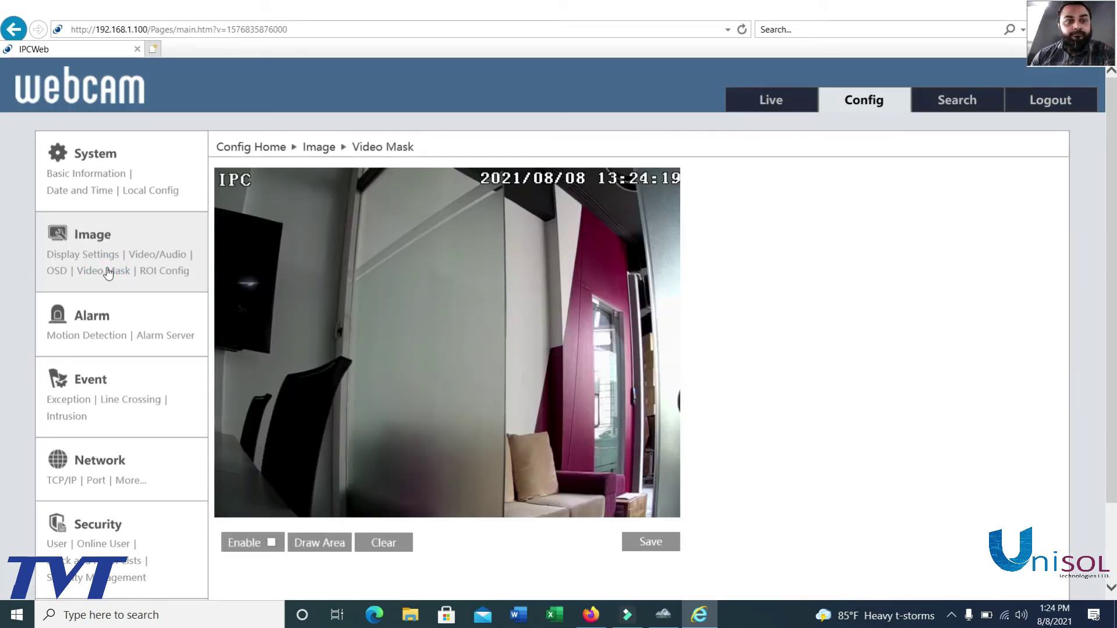
left_click(319, 543)
mouse_move(216, 423)
left_mouse_down()
mouse_move(317, 459)
mouse_move(359, 518)
left_mouse_up()
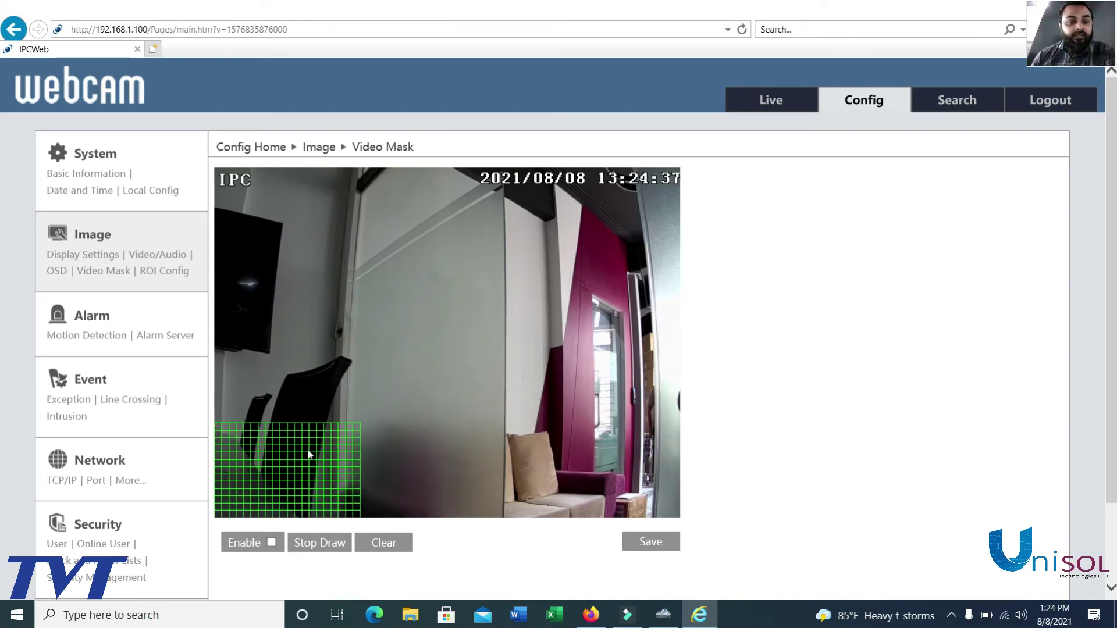
mouse_move(306, 448)
left_mouse_down()
mouse_move(300, 375)
mouse_move(267, 362)
mouse_move(212, 370)
left_mouse_up()
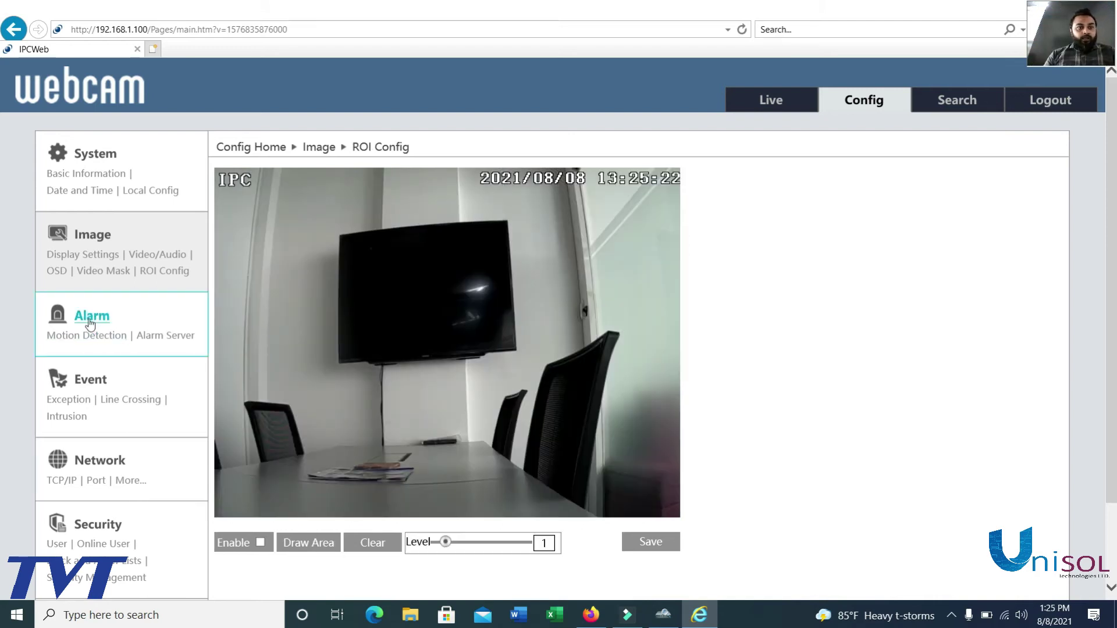
Examine the options available in the Alarm, Event and Network configuration sections
left_click(91, 321)
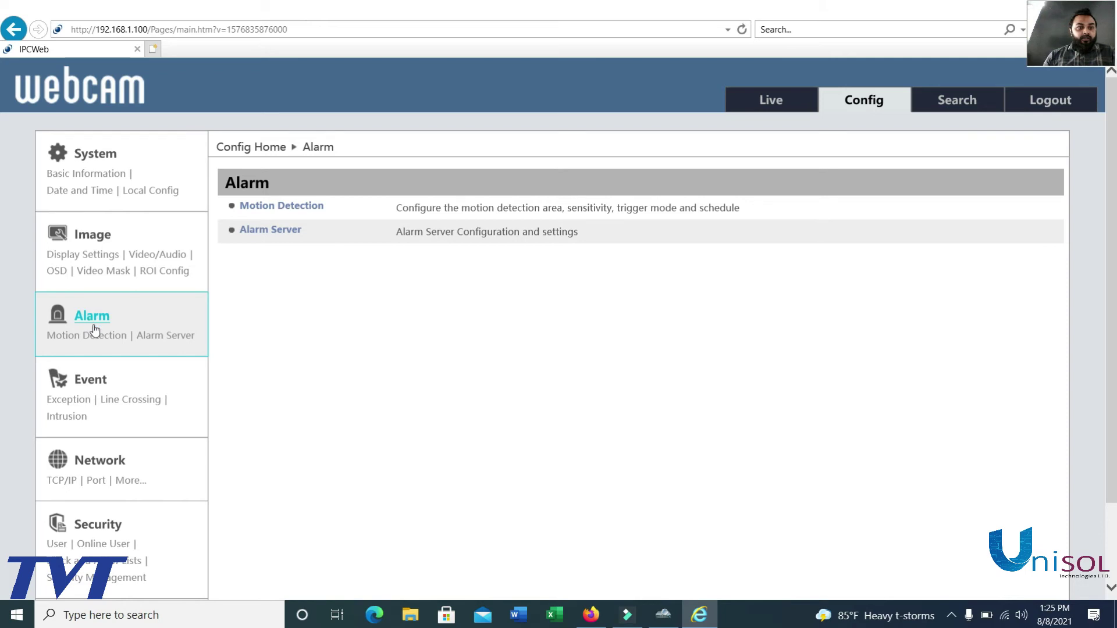
left_click(91, 388)
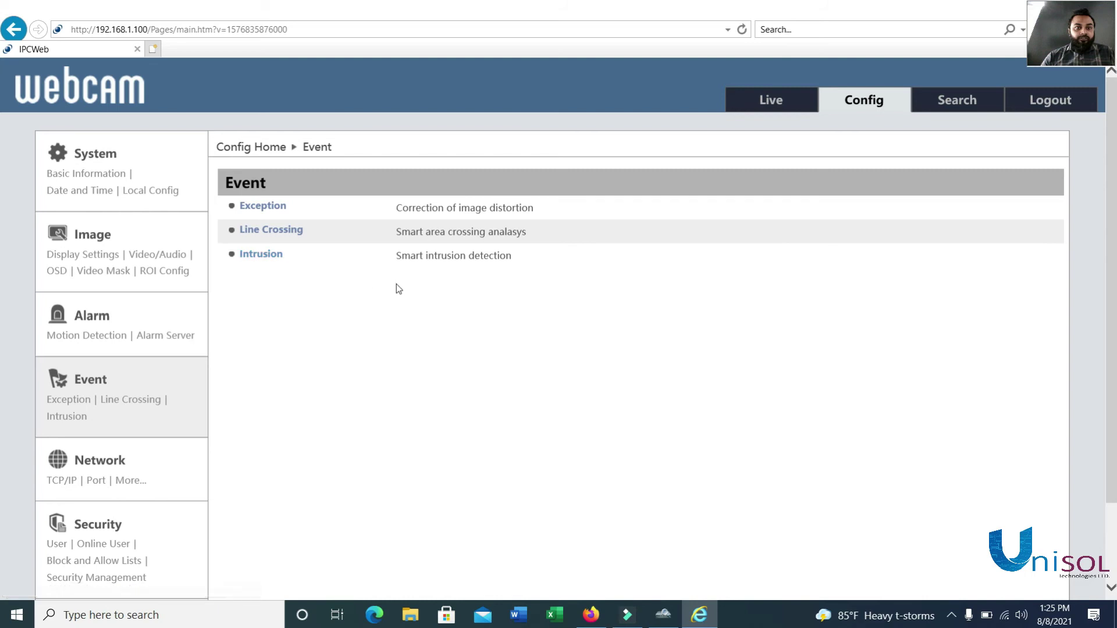
left_click(99, 460)
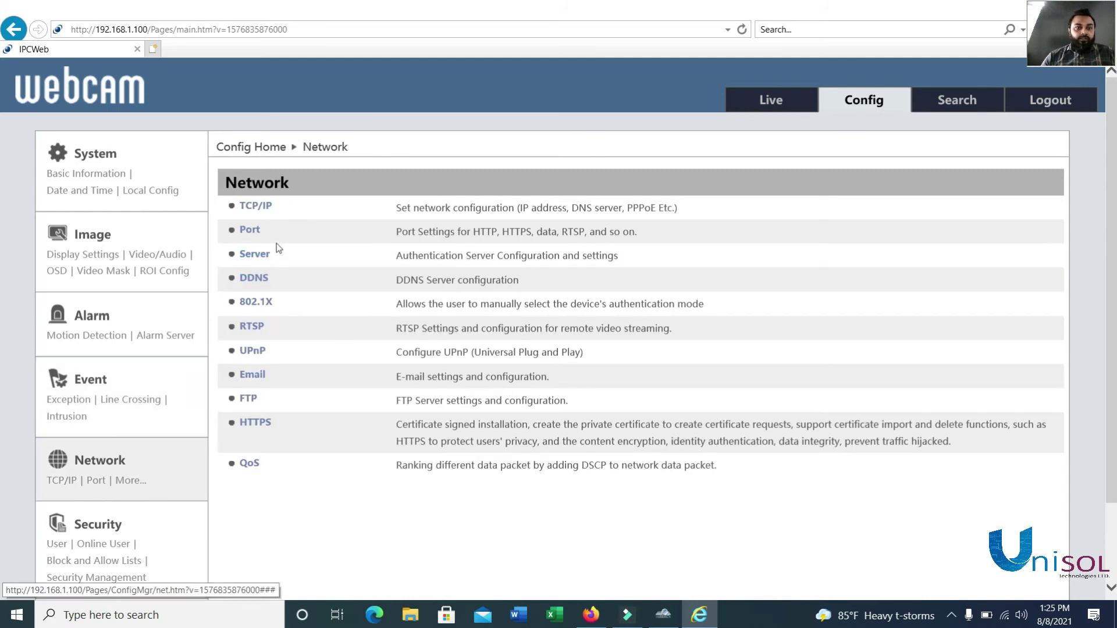
Examine the TCP/IP settings for IPv4, IPv6, PPPoE and IP change notification, and return to IPv4
left_click(255, 207)
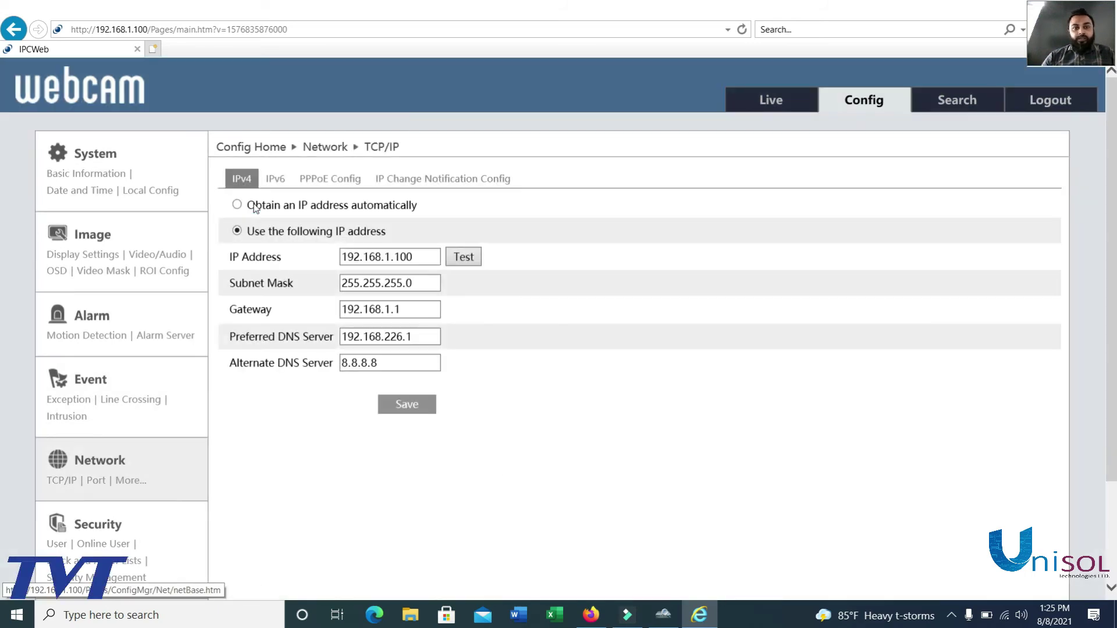
left_click(417, 258)
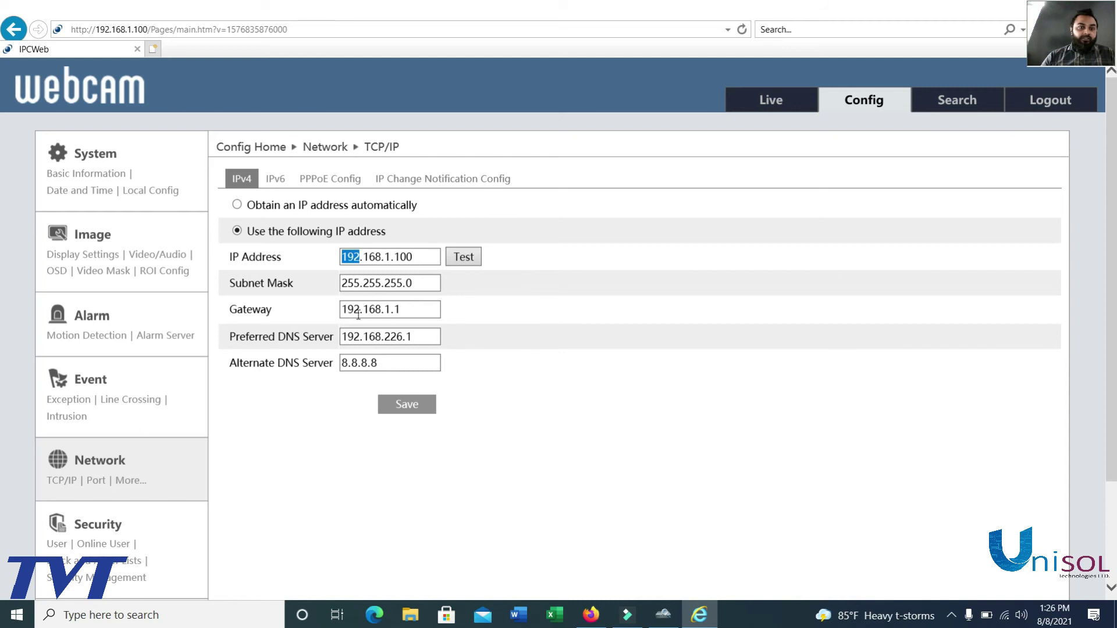
left_click(276, 181)
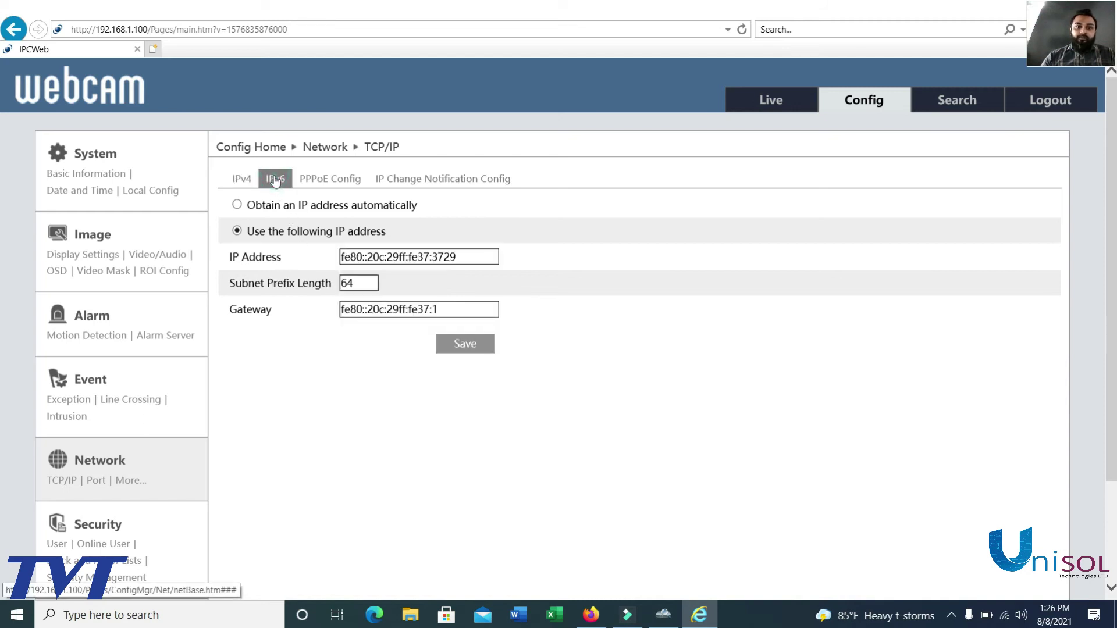
left_click(330, 179)
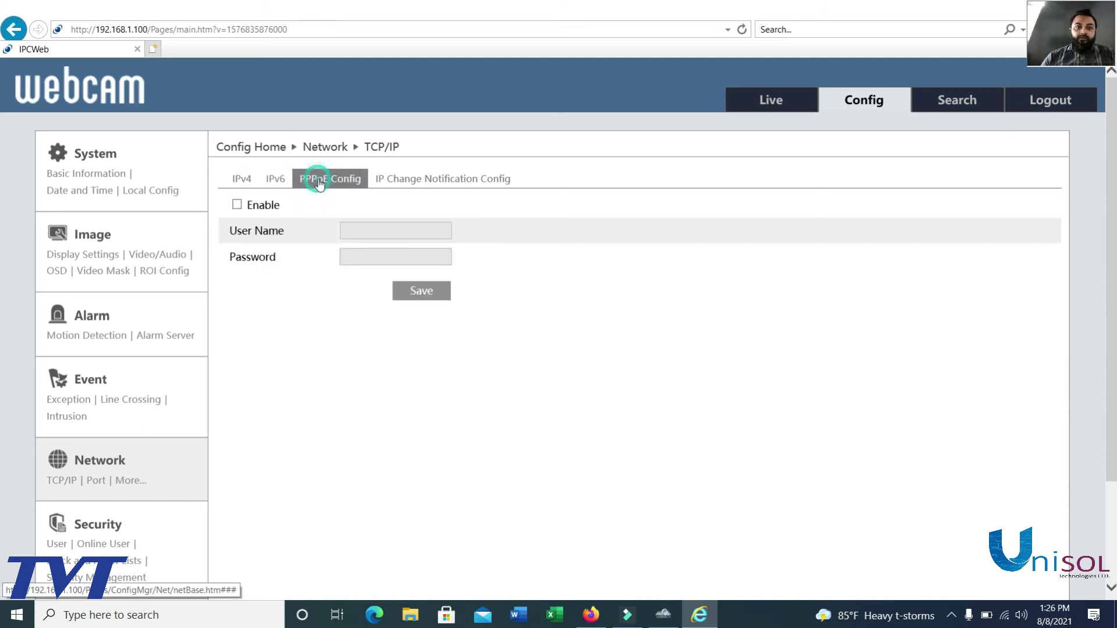
left_click(412, 185)
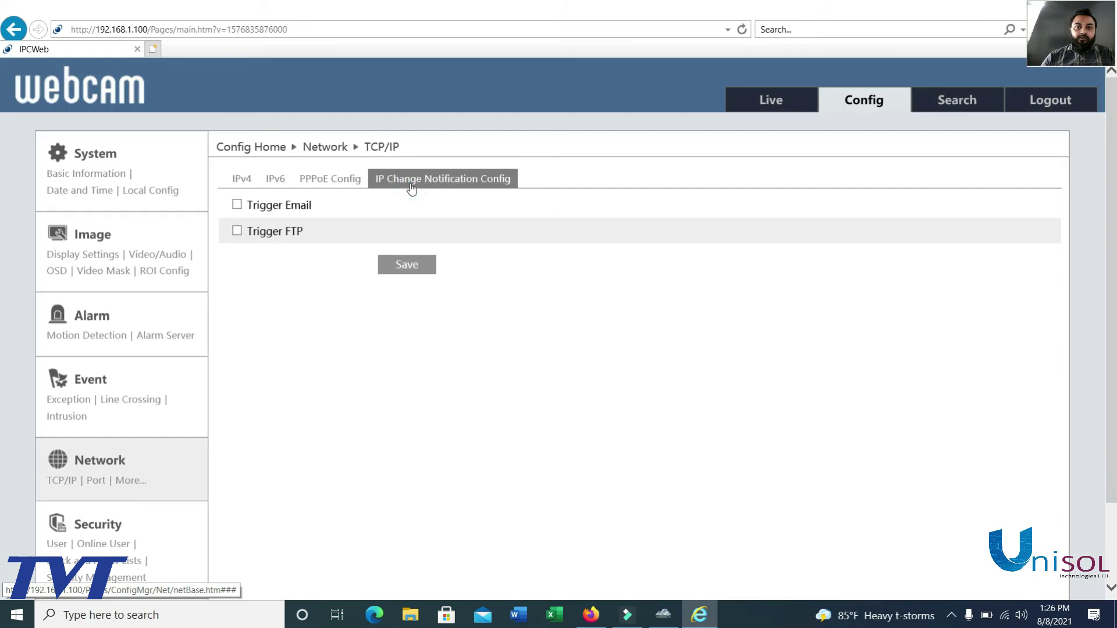
left_click(243, 180)
scroll(346, 242, "down", 2)
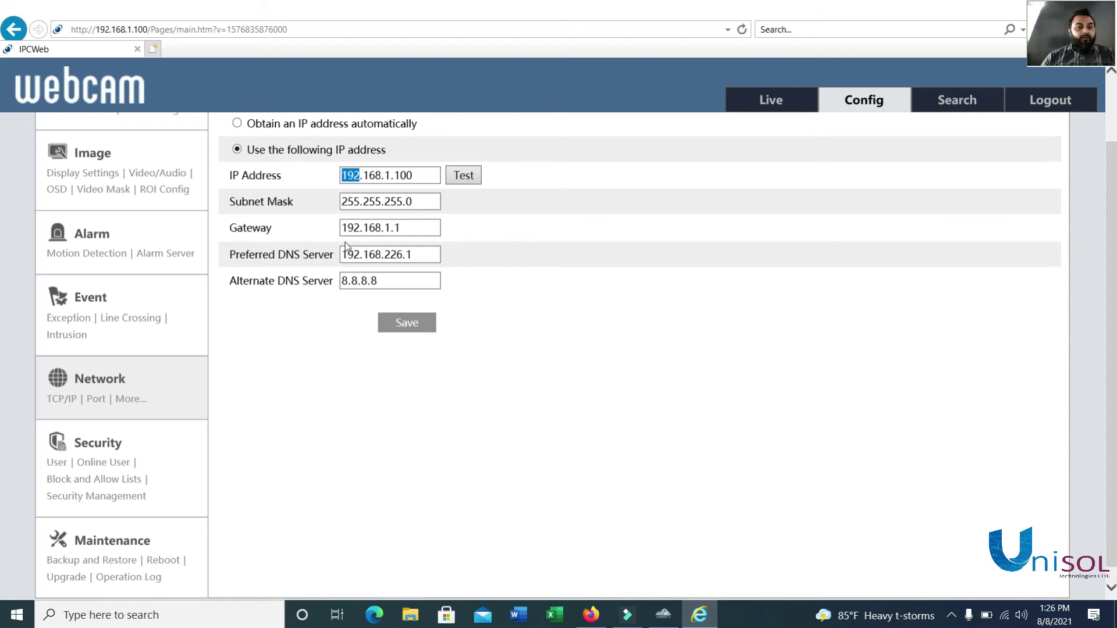
Examine the camera's advanced network settings for Port, Server, DDNS, 802.1X and RTSP
left_click(99, 379)
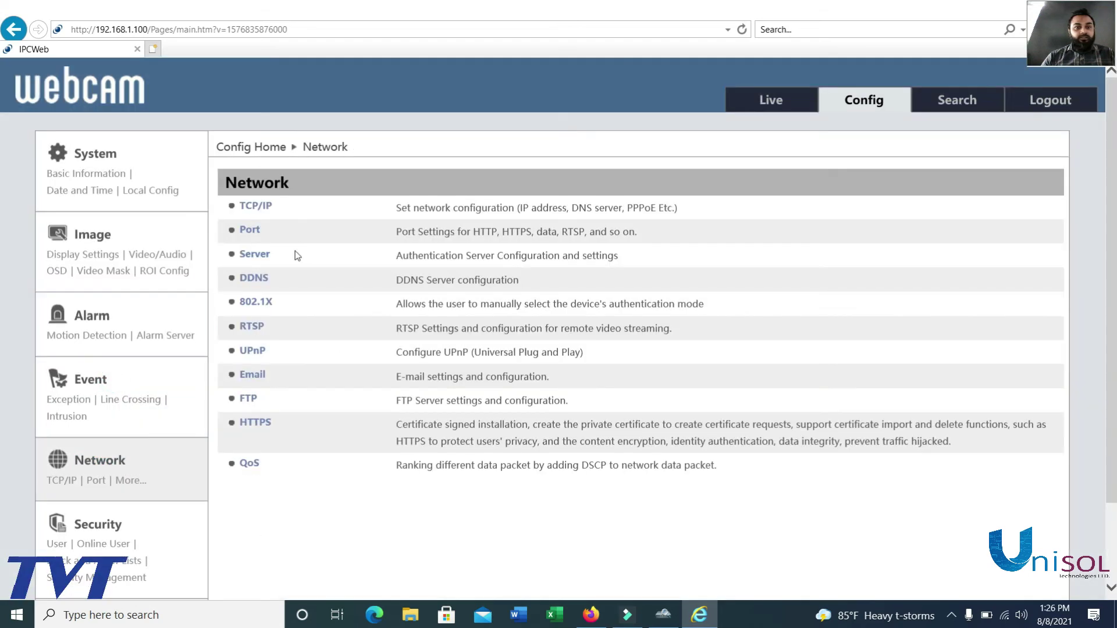
left_click(249, 230)
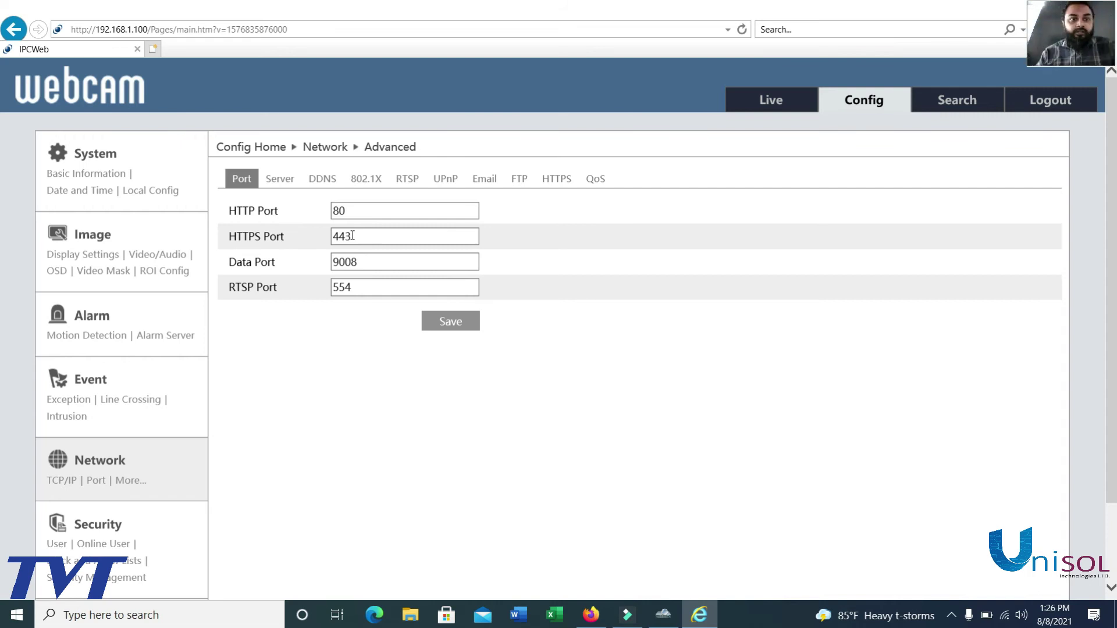
left_click(267, 183)
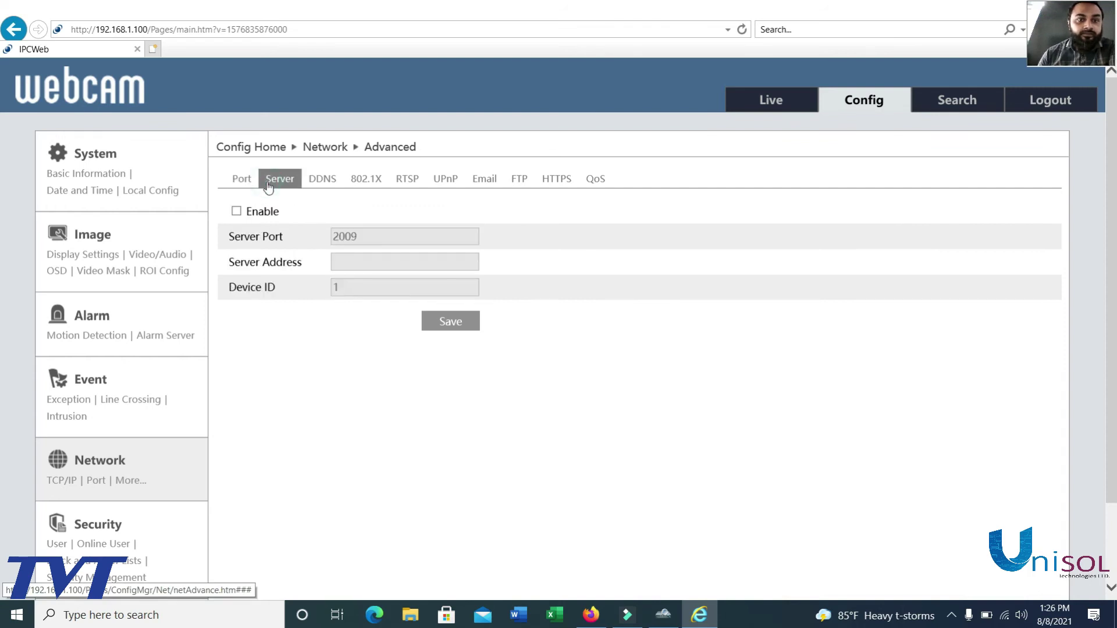
left_click(321, 183)
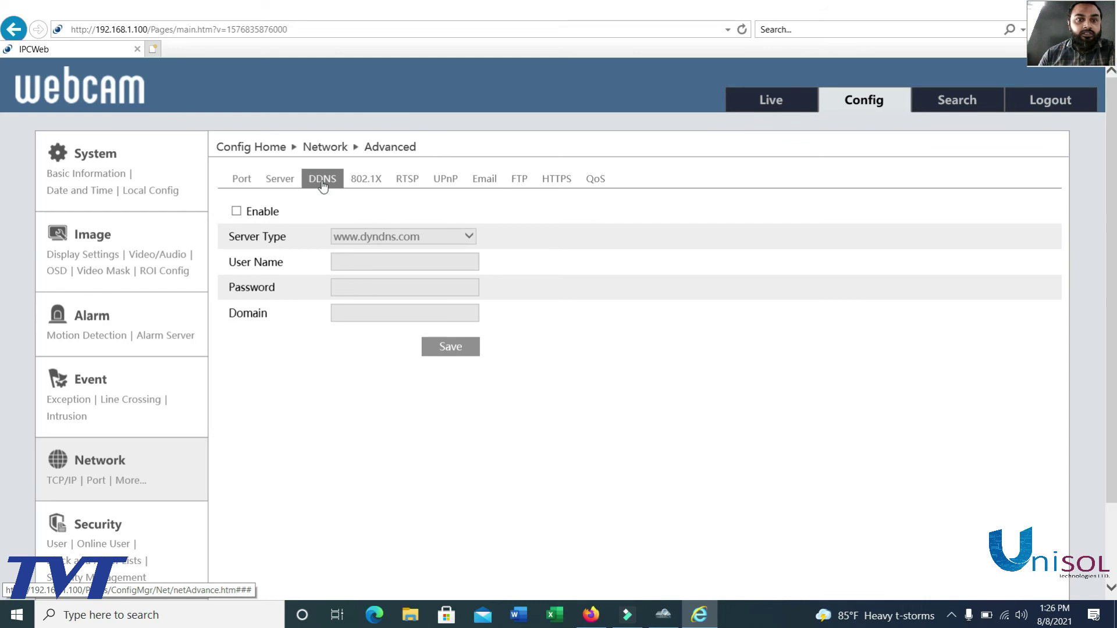
left_click(365, 180)
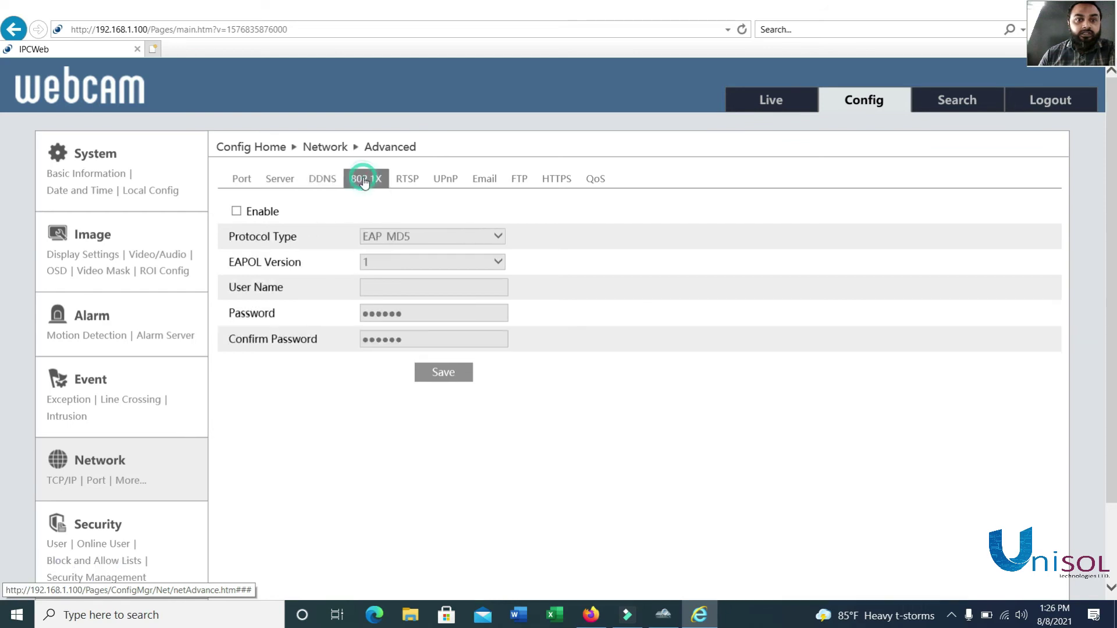
left_click(409, 182)
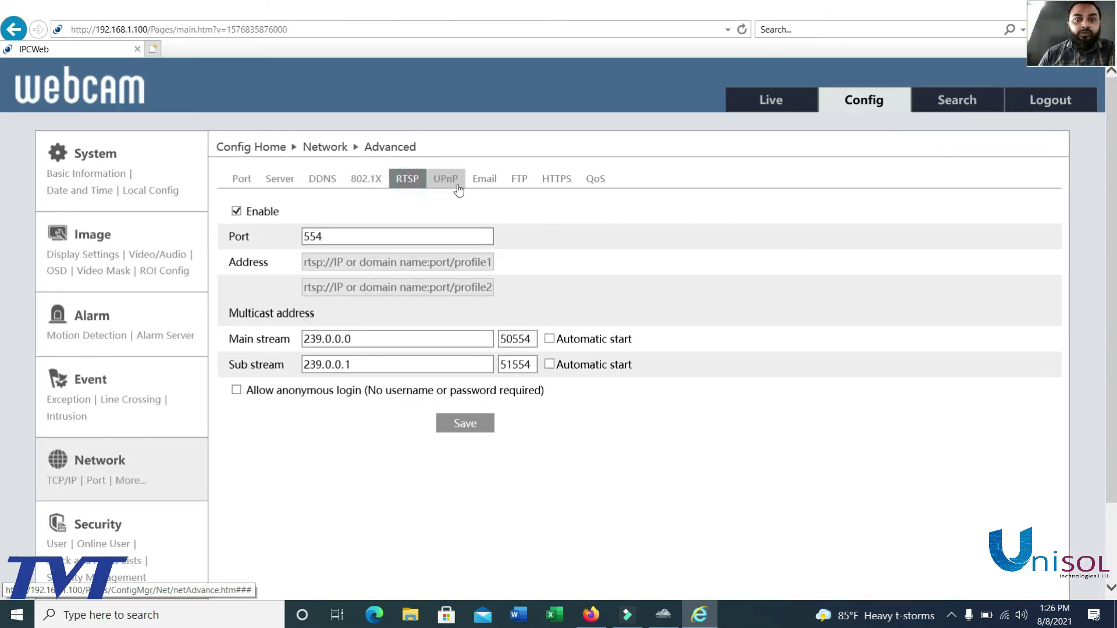
Examine the UPnP, Email, FTP, HTTPS and QoS network settings
left_click(445, 181)
left_click(491, 183)
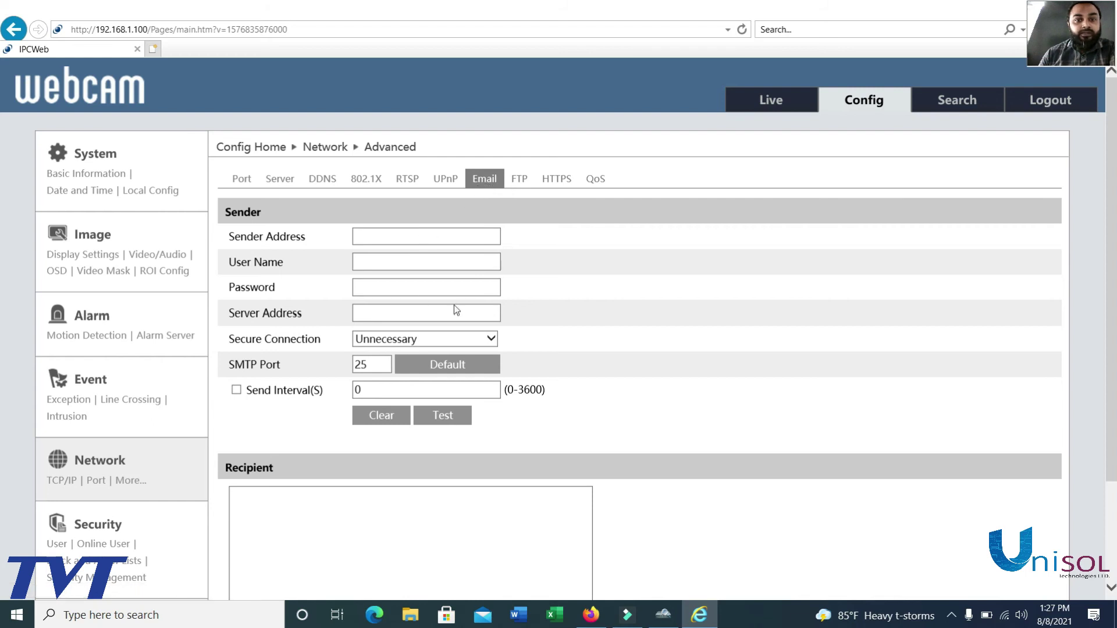
left_click(519, 181)
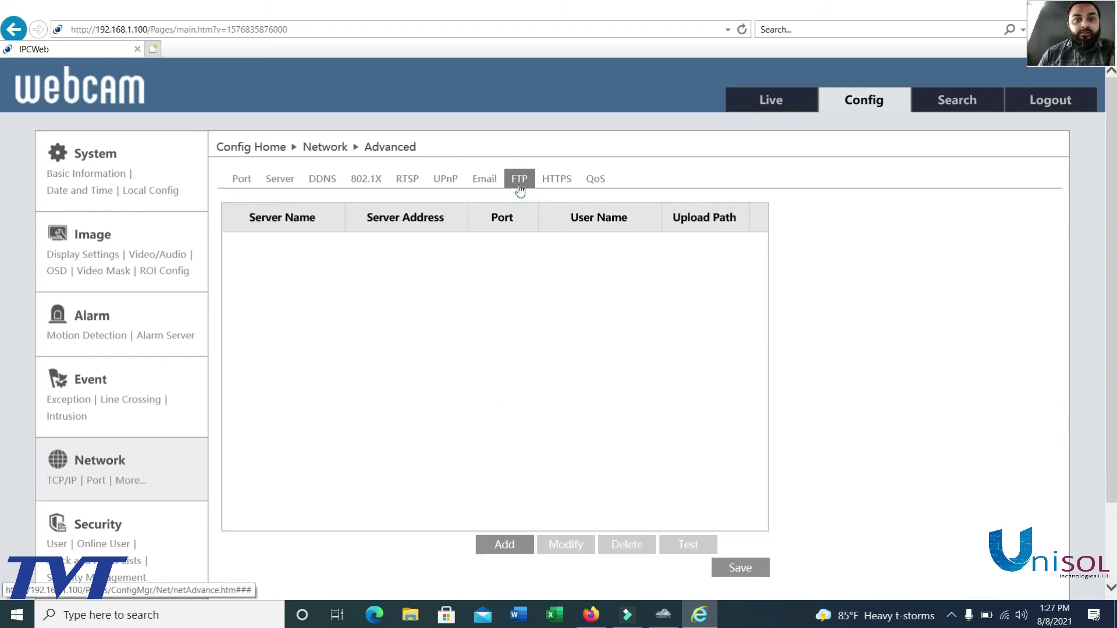
left_click(553, 180)
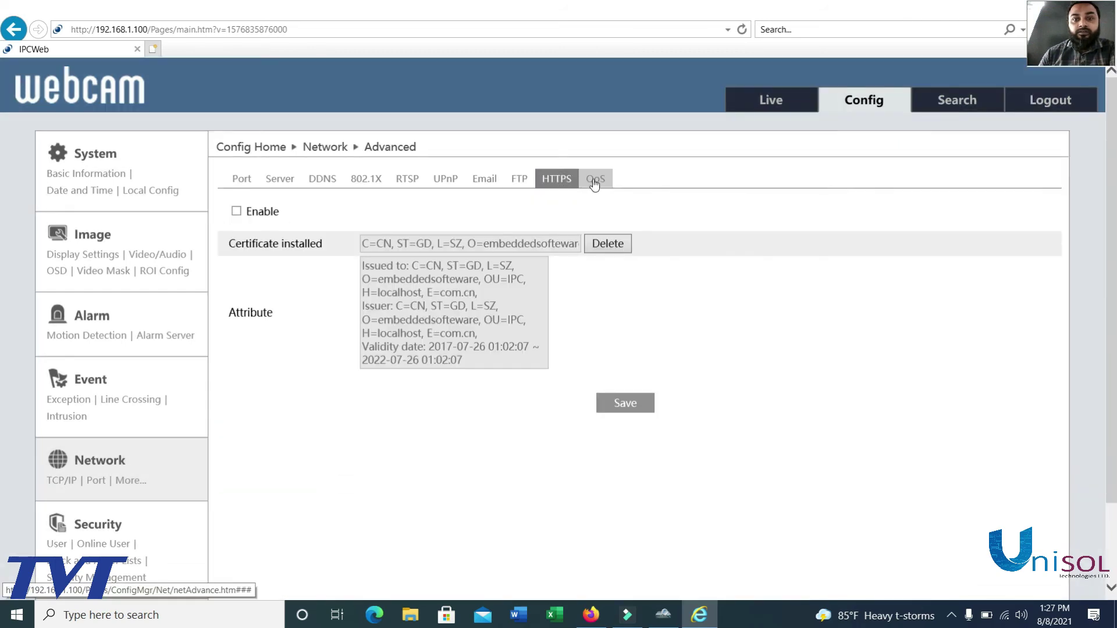
left_click(594, 182)
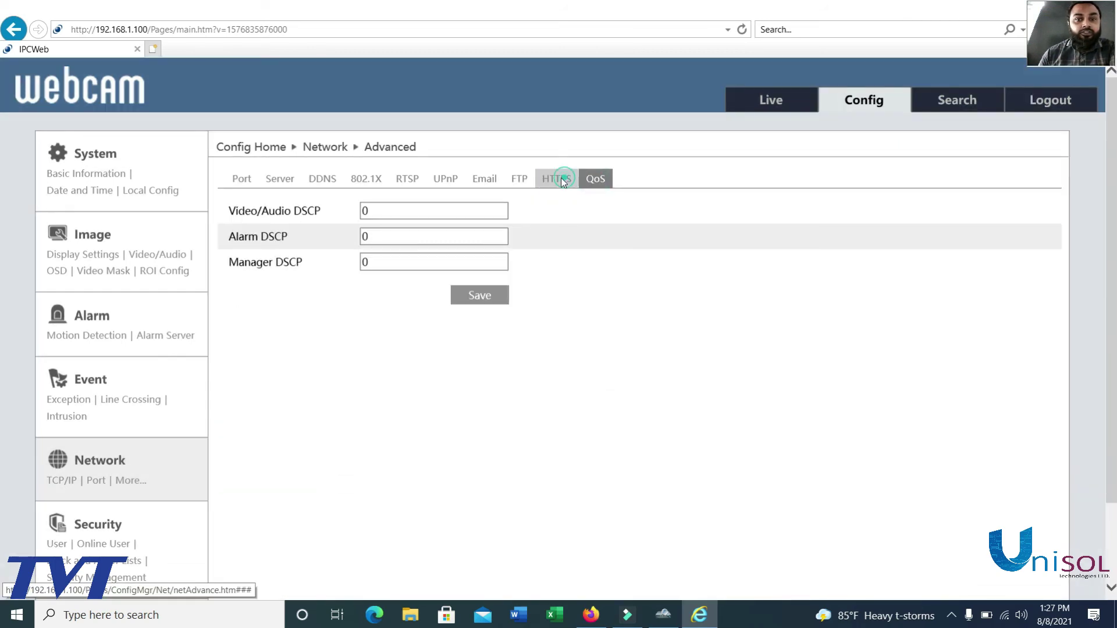
Review the advanced network settings in reverse order from HTTPS back to Port
left_click(557, 180)
left_click(519, 180)
left_click(486, 182)
left_click(444, 180)
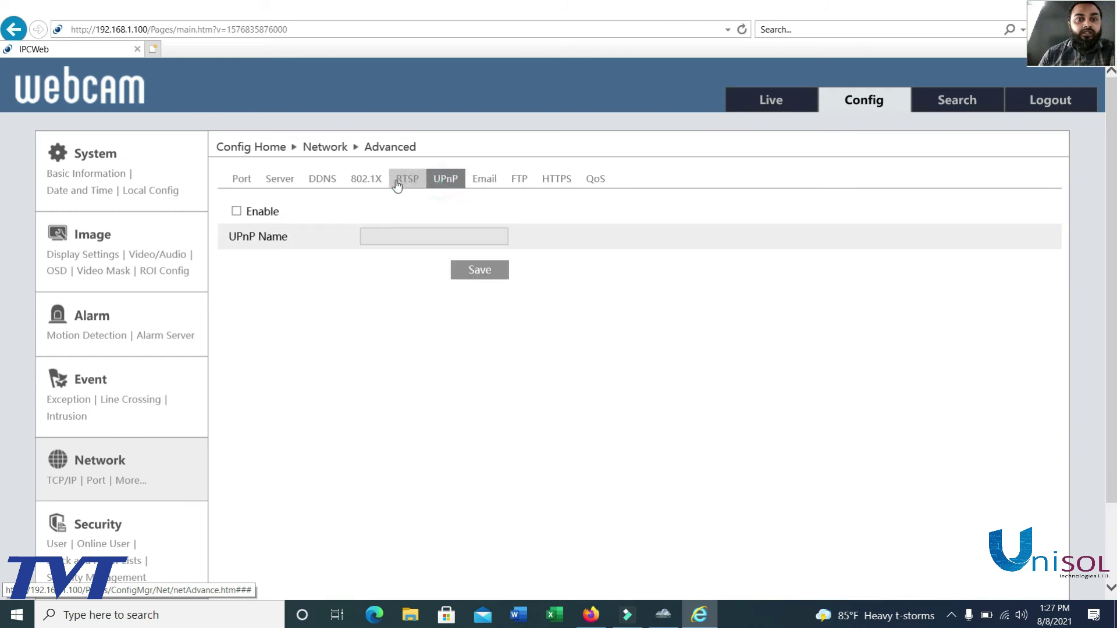
left_click(407, 181)
left_click(366, 181)
left_click(324, 181)
left_click(279, 181)
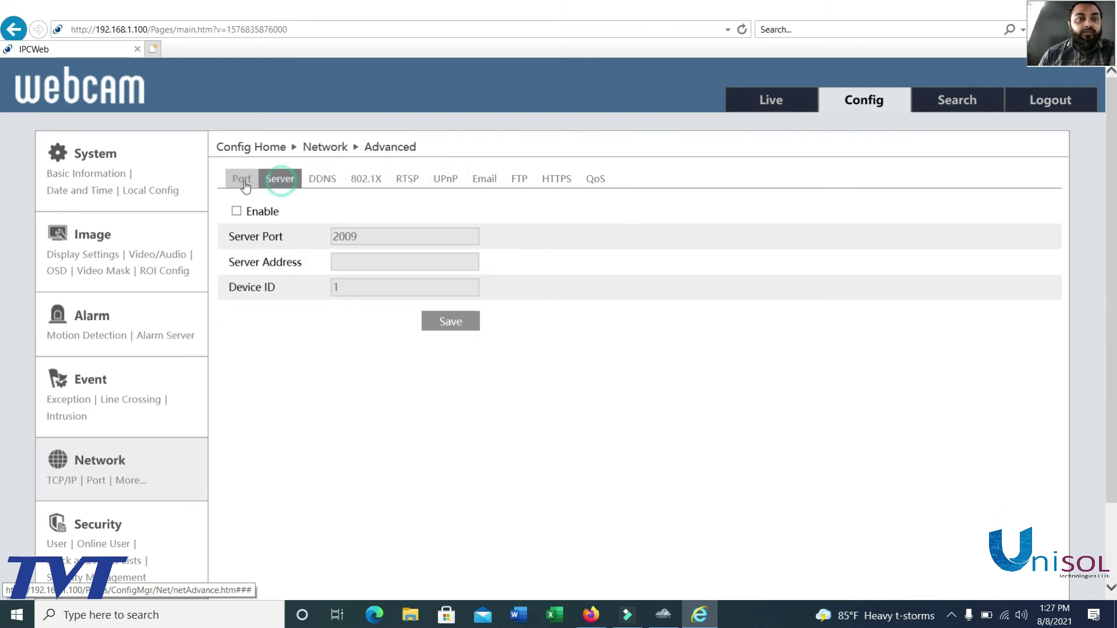
left_click(238, 183)
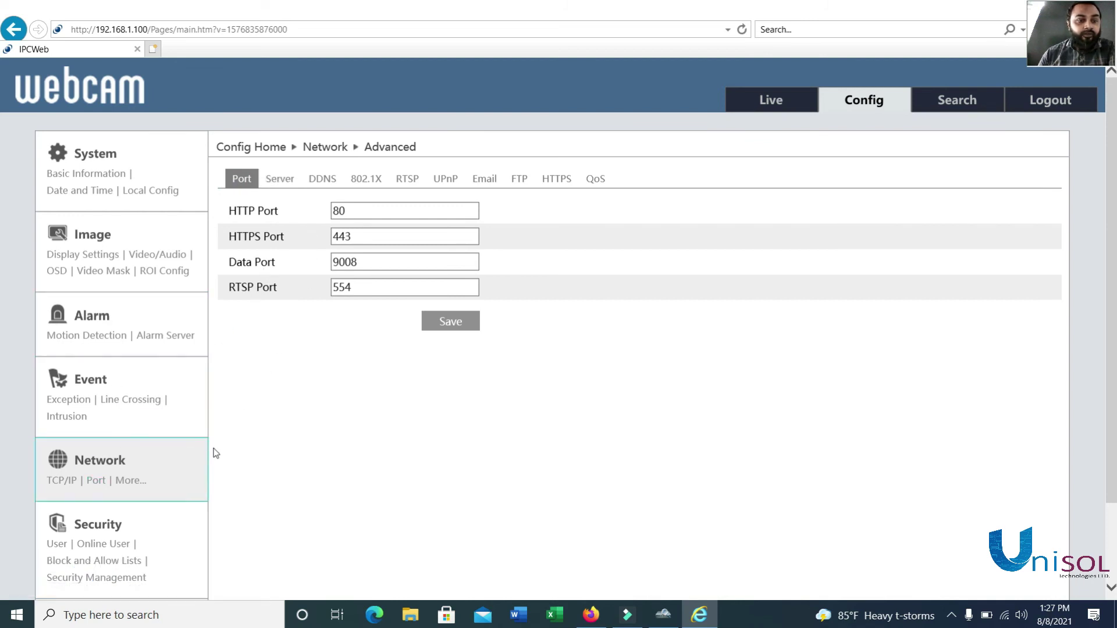
Examine the options available in the Security and Maintenance sections, and return to the live camera view
scroll(178, 440, "down", 1)
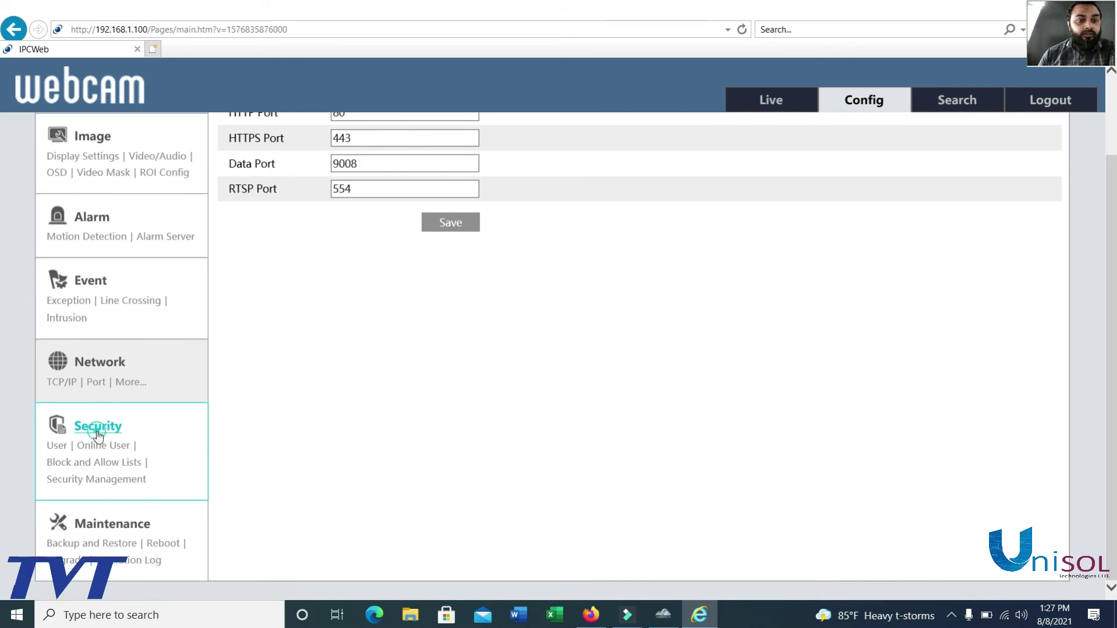
left_click(95, 432)
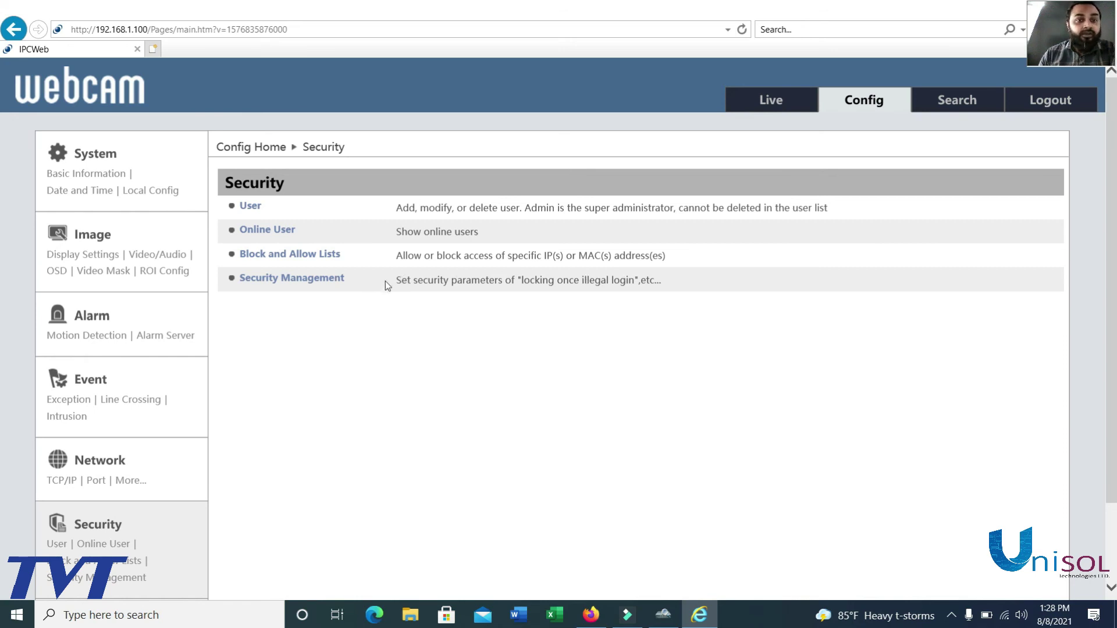
scroll(151, 357, "down", 2)
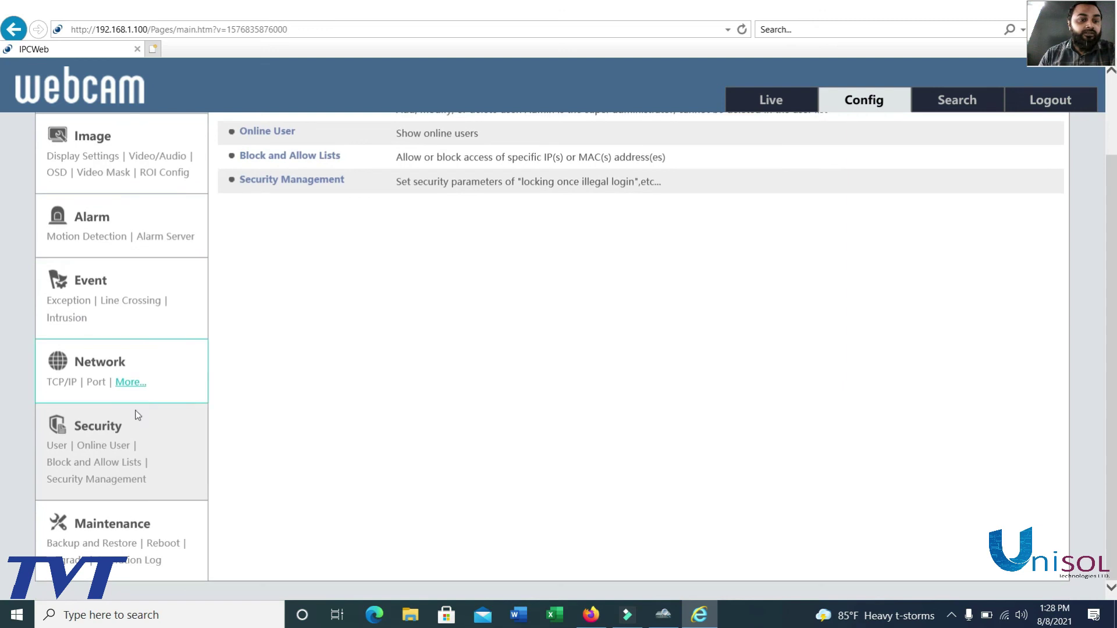
left_click(126, 528)
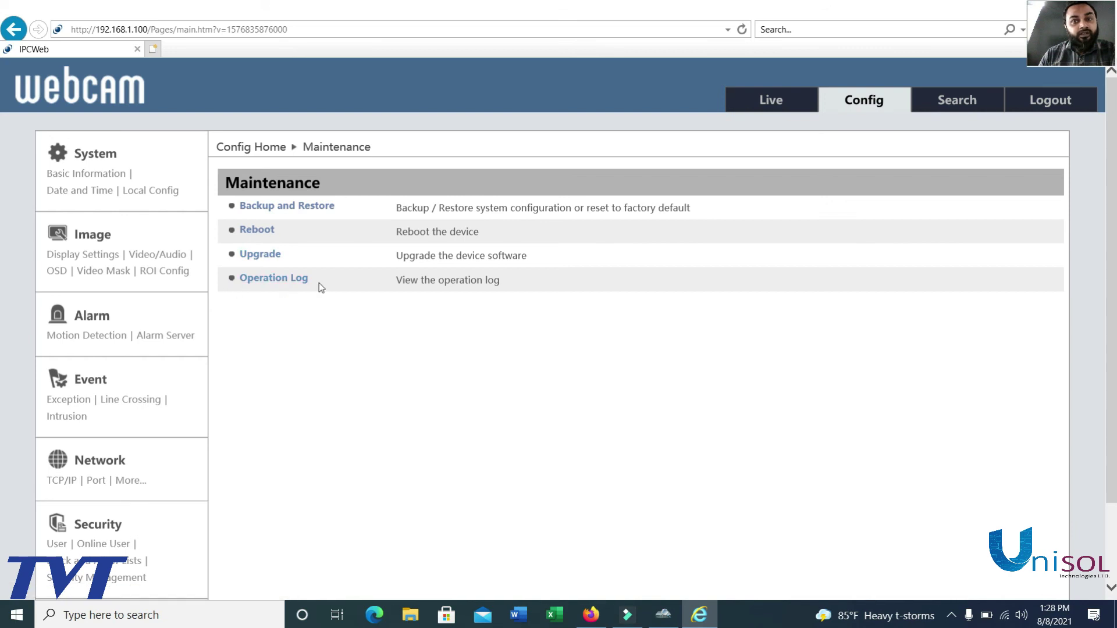
left_click(770, 103)
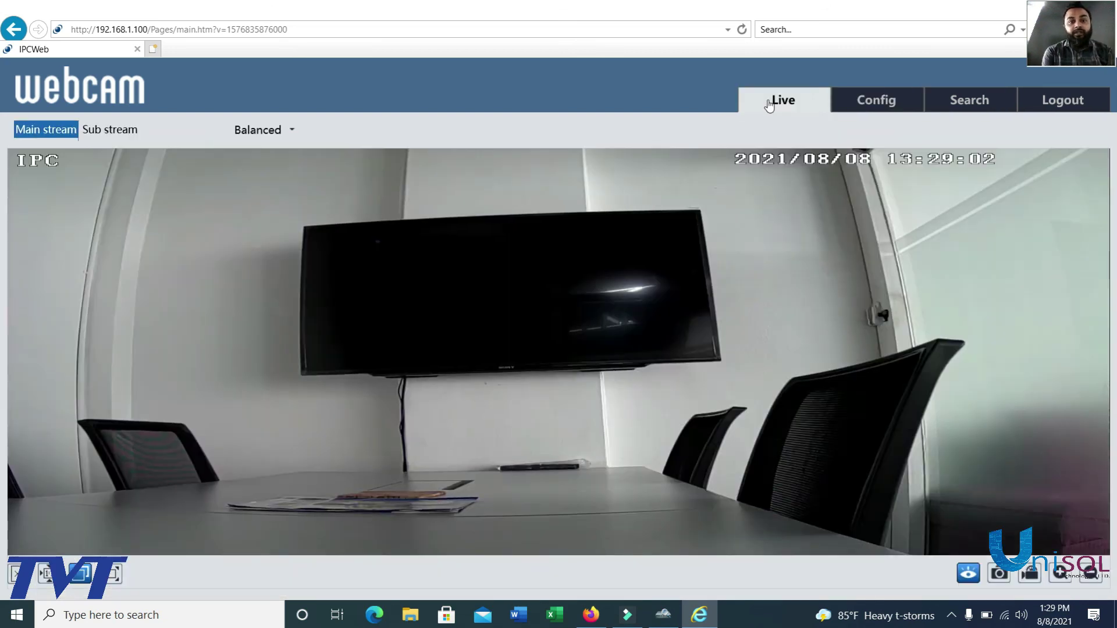